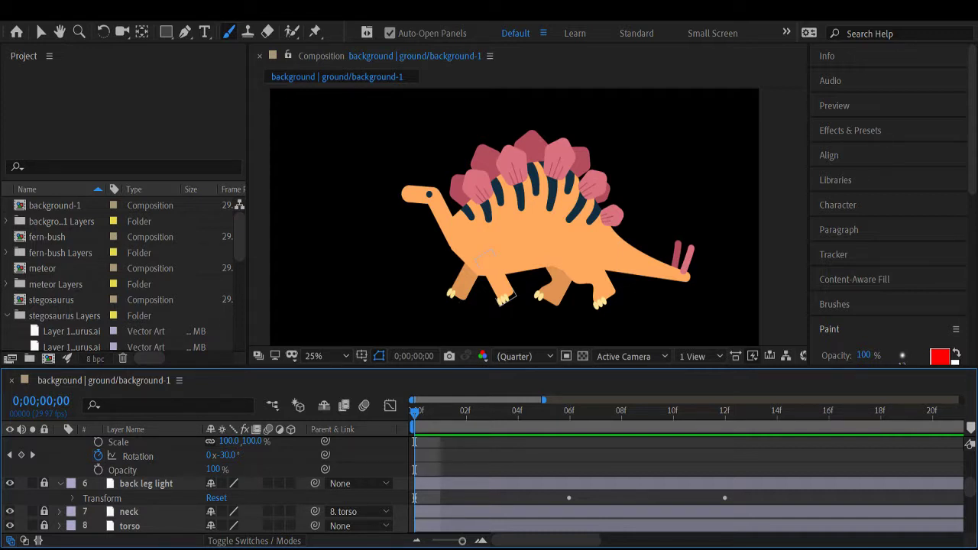
- Select the front leg light layer, which shows position X 1696, Y 1500
scroll(229, 481, "up", 3)
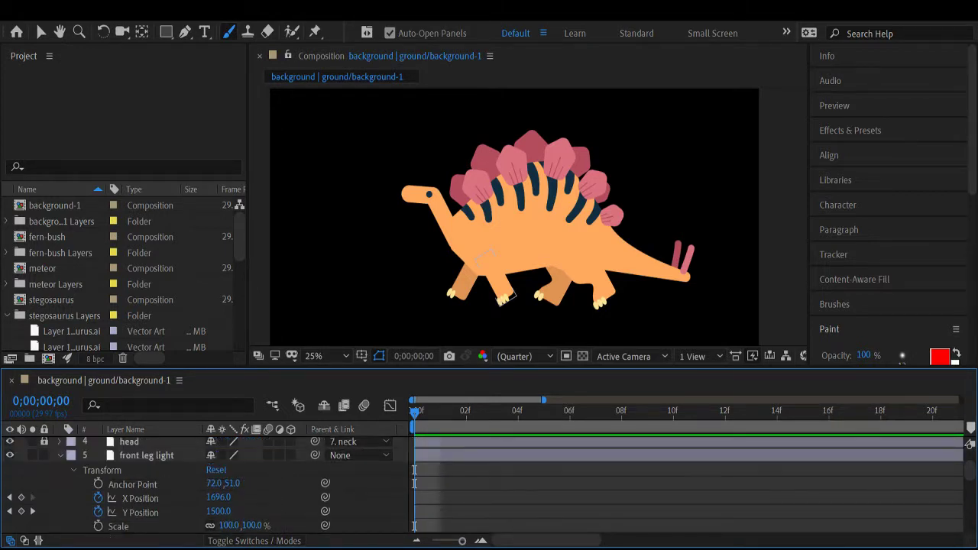
scroll(229, 481, "up", 3)
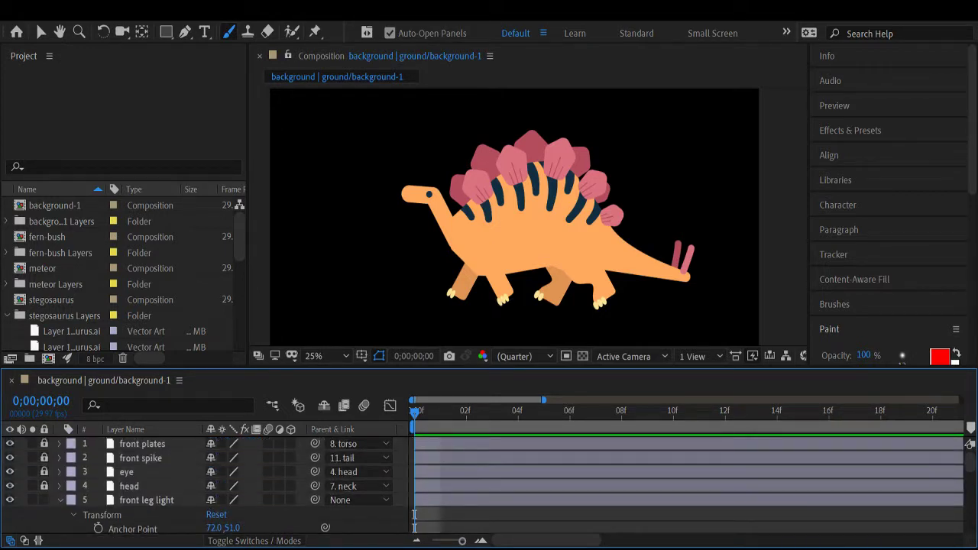
scroll(229, 481, "down", 3)
left_click(183, 458)
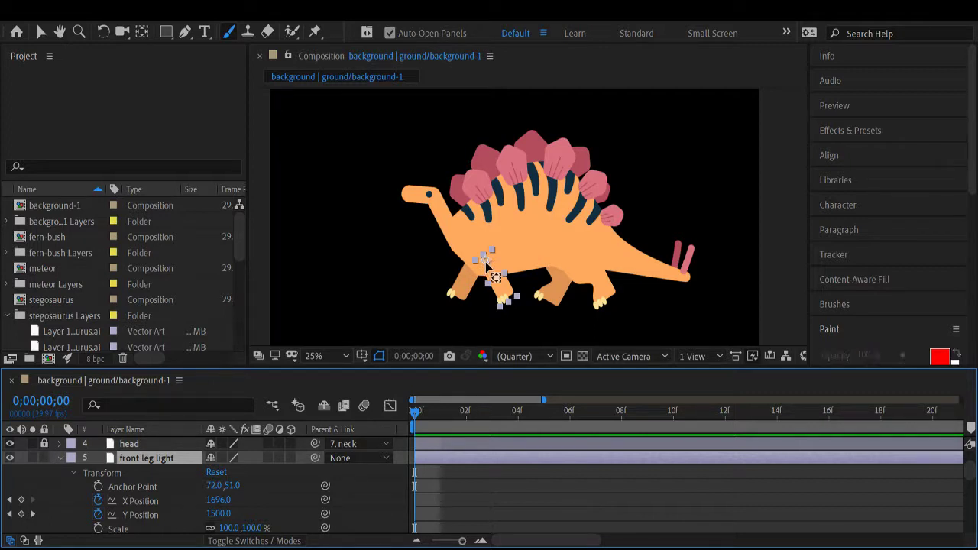
- Try moving the front leg's anchor point with the Pan Behind tool, then undo it
key("y")
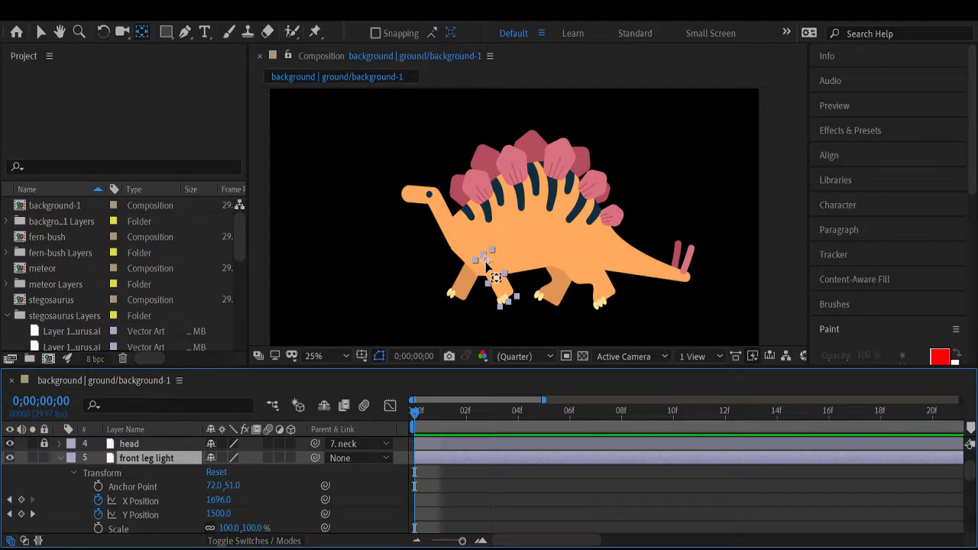
left_click_drag(486, 264, 464, 258)
key("ctrl+z")
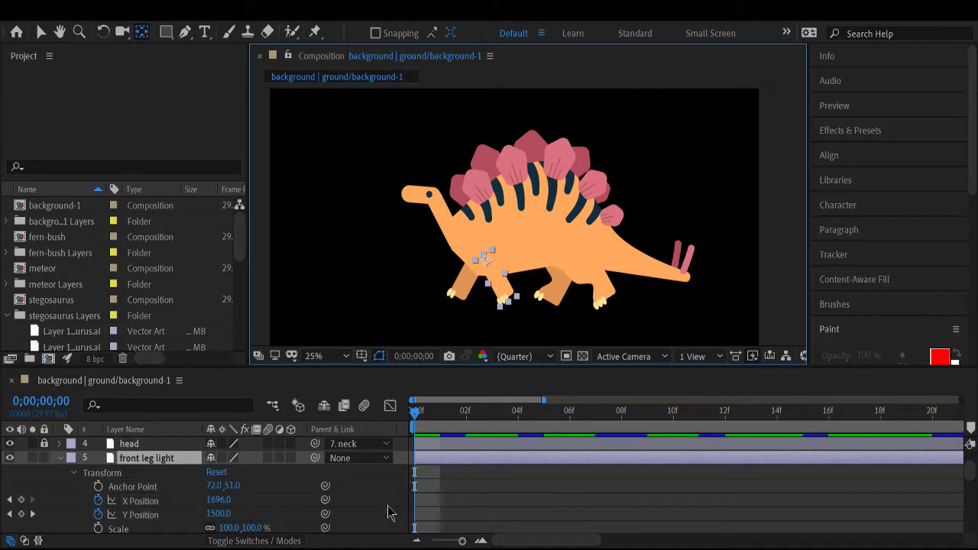
scroll(259, 513, "down", 2)
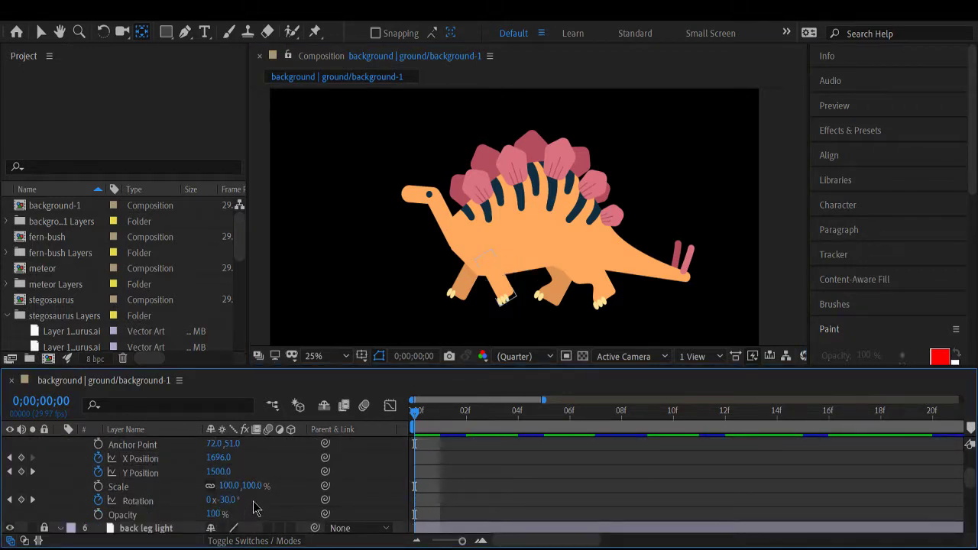
- Add a -30° Rotation keyframe on the front leg light at frame 0
left_click(164, 500)
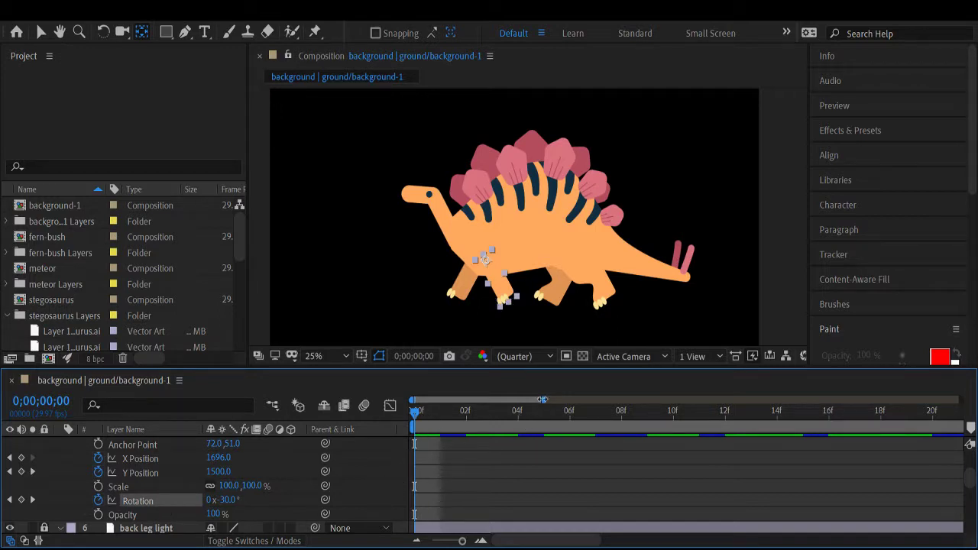
left_click(724, 417)
scroll(764, 443, "down", 1)
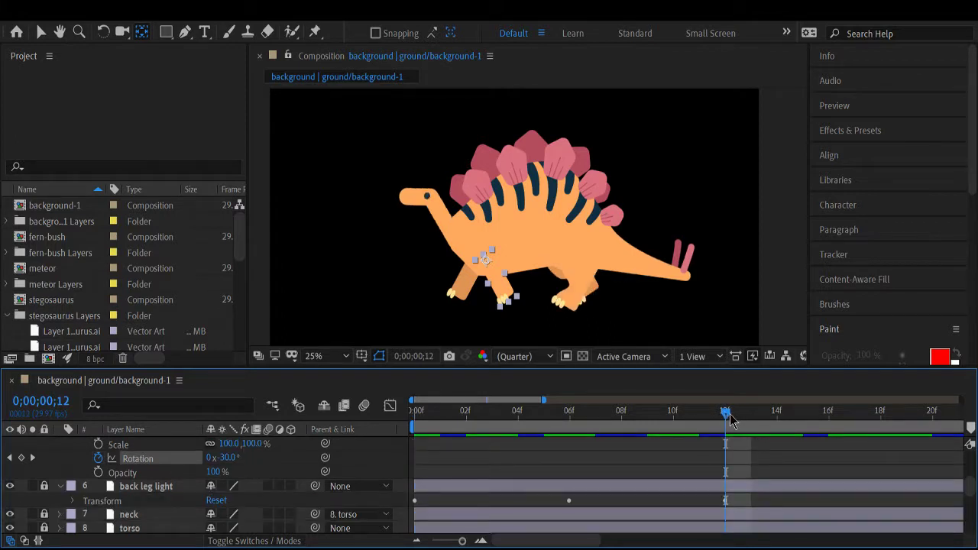
left_click_drag(726, 417, 397, 426)
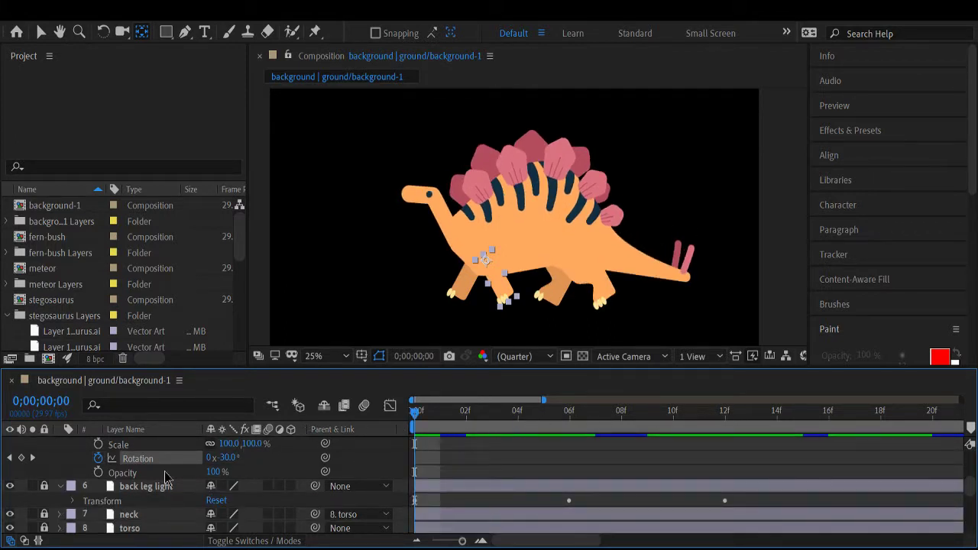
left_click(22, 457)
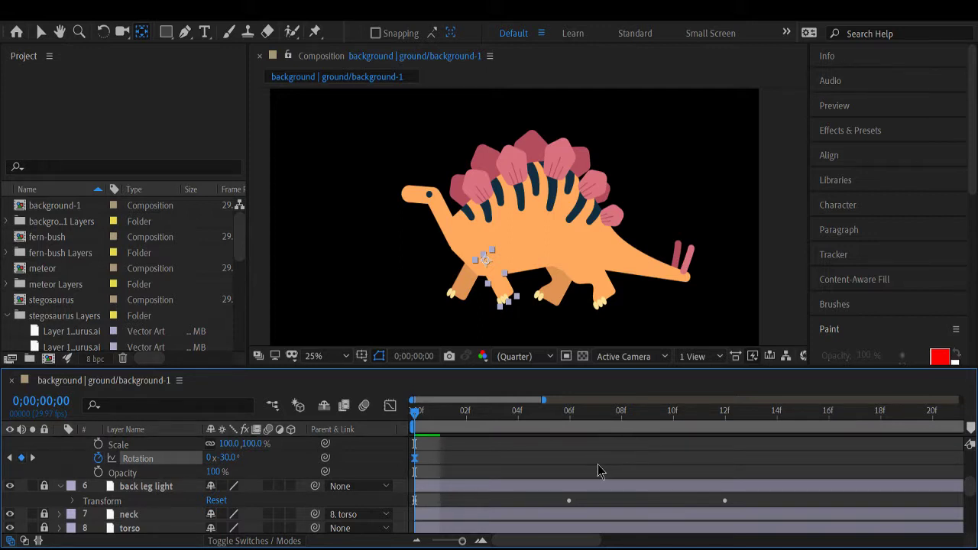
- Key the front leg light's Rotation at +30° on frame 12
left_click(725, 417)
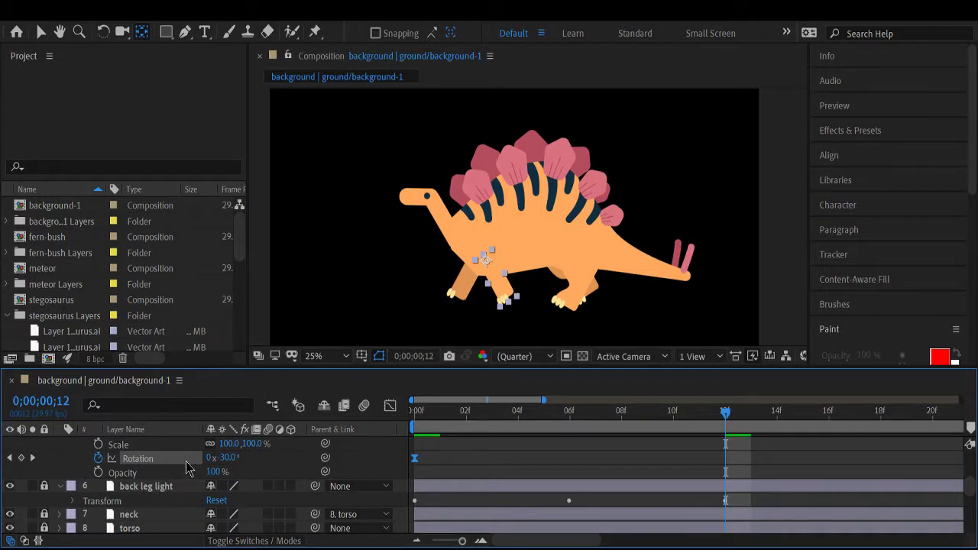
left_click(222, 457)
type("30")
key("Return")
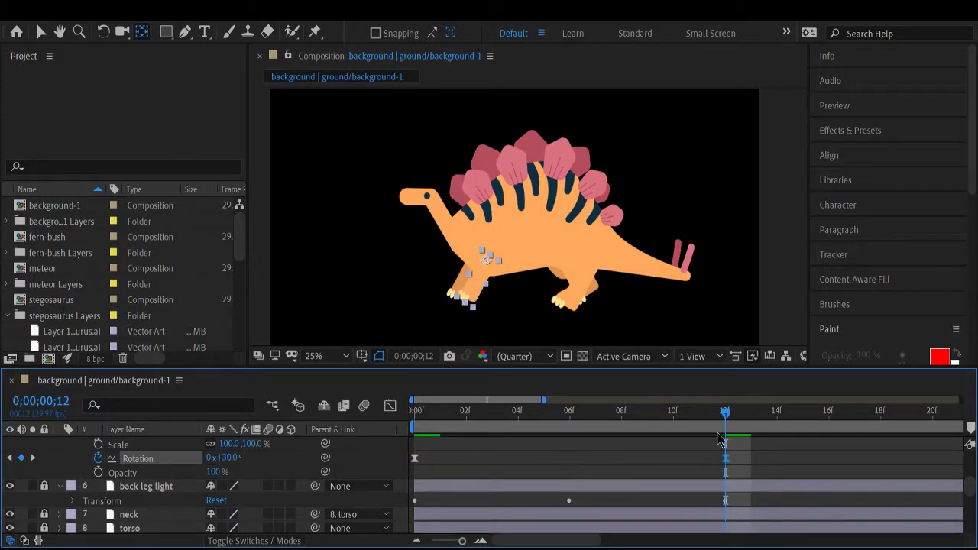
scroll(704, 455, "right", 2)
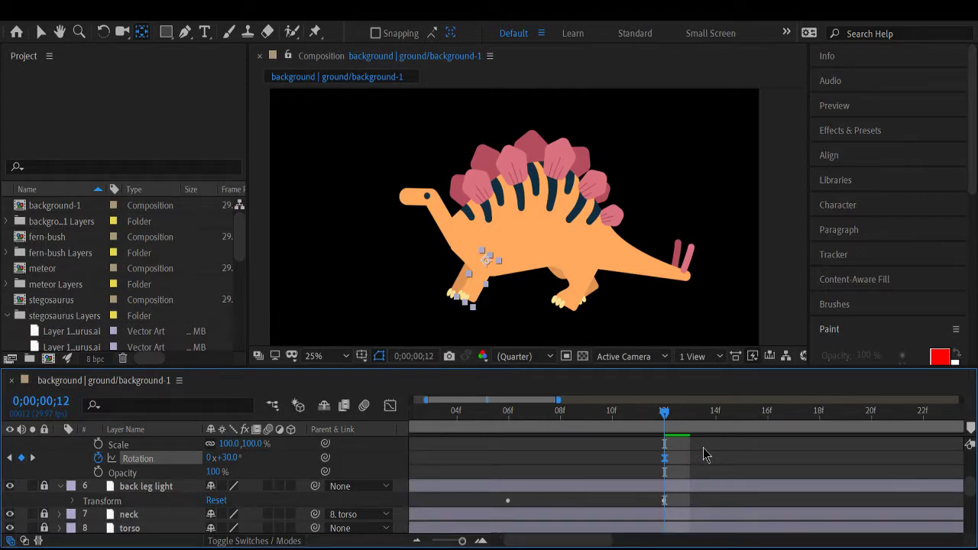
scroll(704, 455, "right", 4)
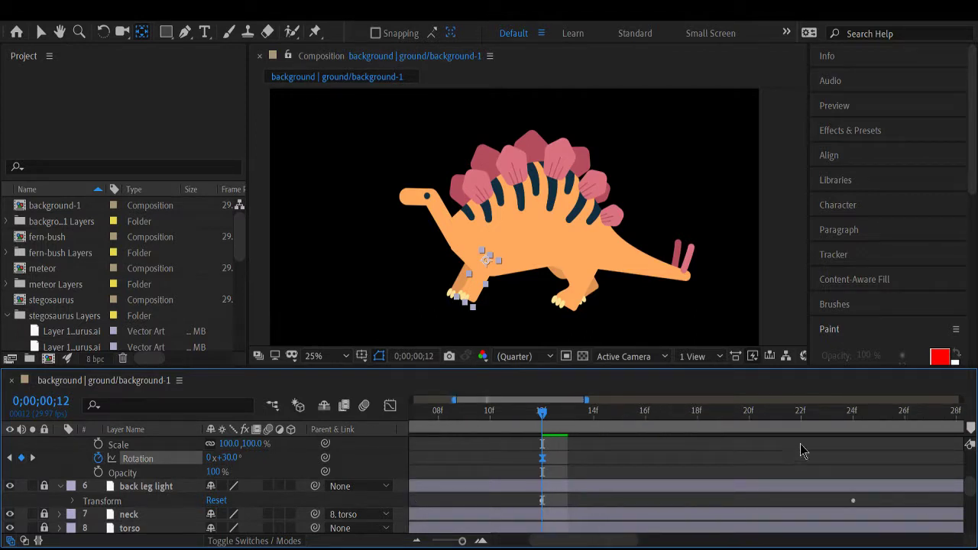
scroll(812, 449, "right", 4)
left_click(760, 417)
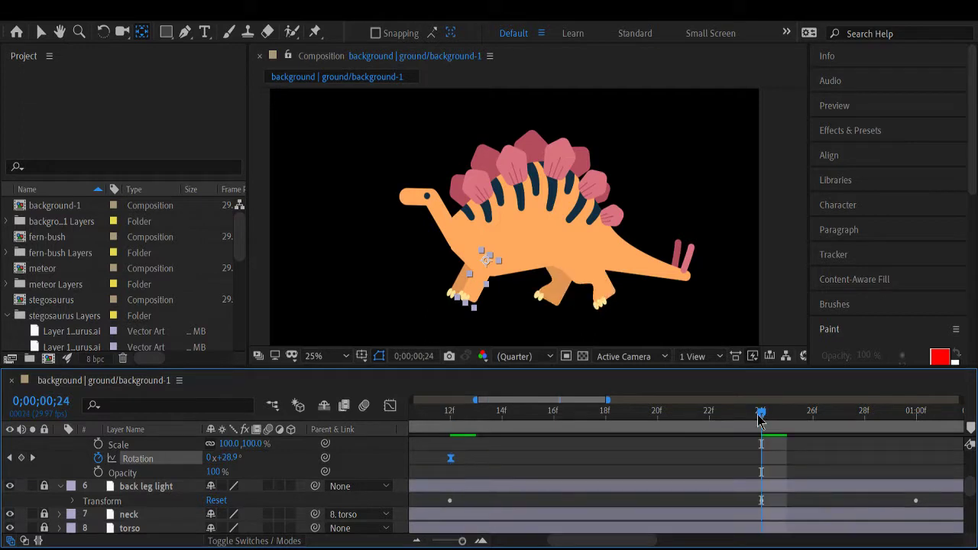
scroll(463, 470, "left", 10)
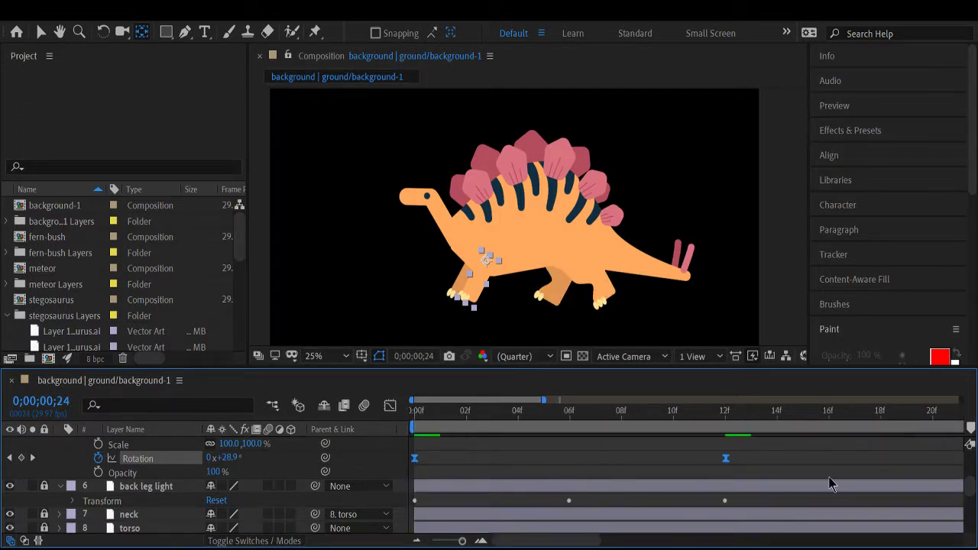
- Paste the -30° Rotation keyframe at frame 24
scroll(805, 479, "right", 5)
scroll(805, 478, "right", 8)
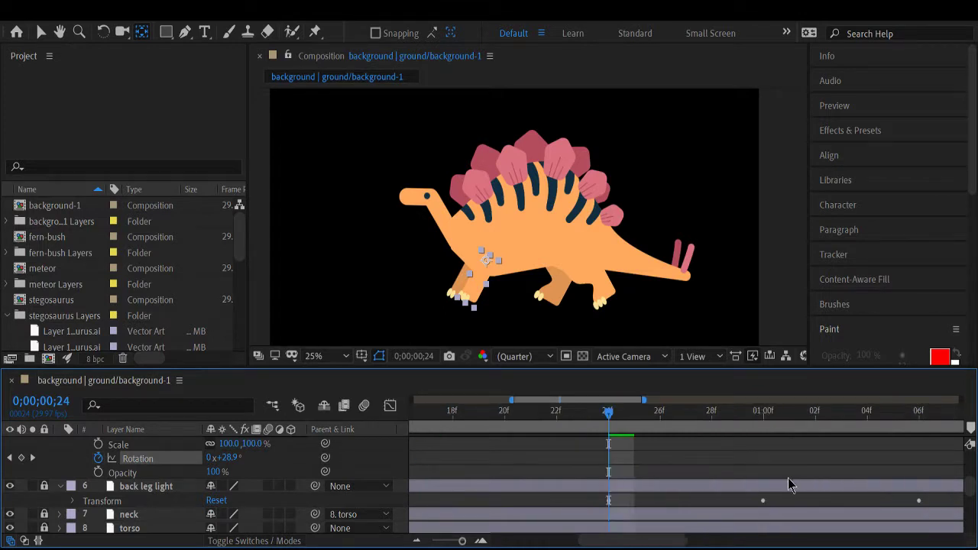
key("ctrl+z")
scroll(787, 478, "right", 11)
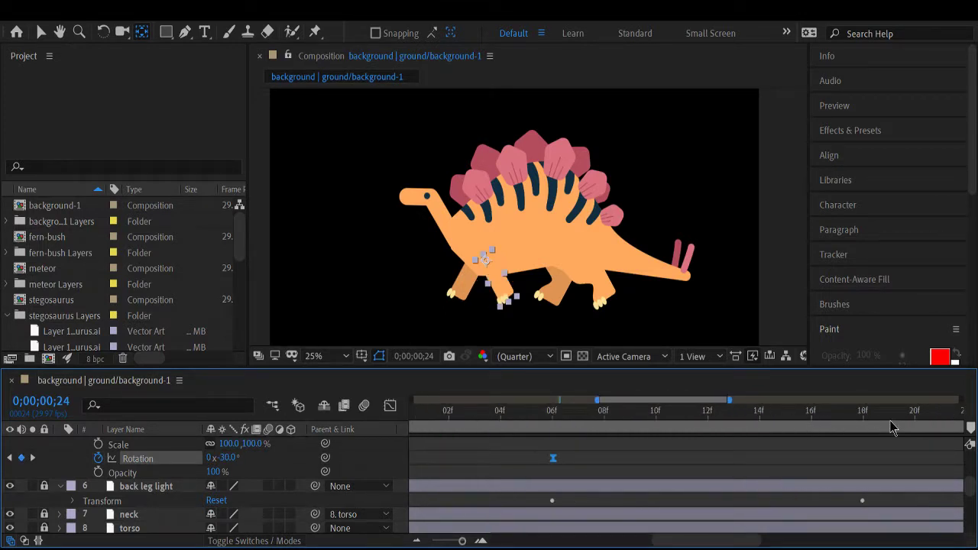
scroll(876, 439, "right", 3)
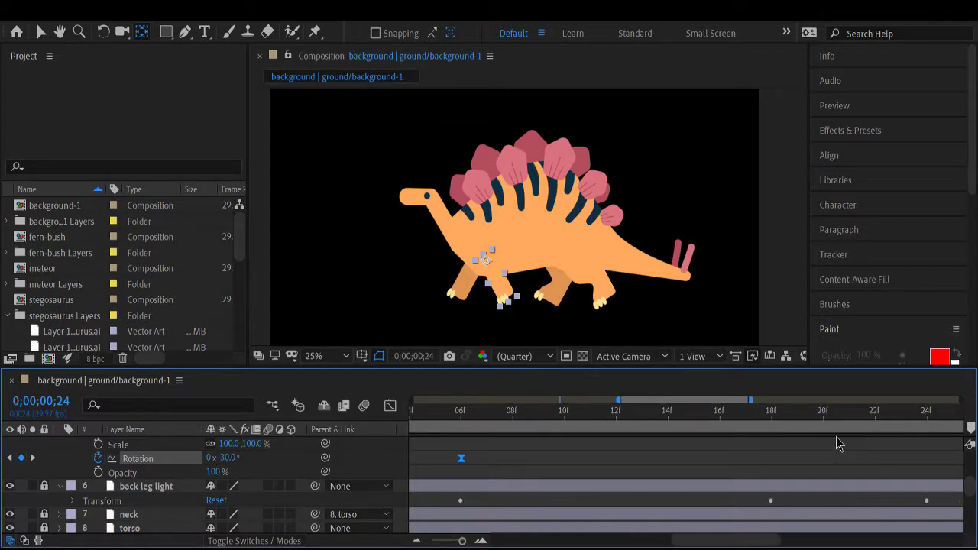
- Paste the Rotation keyframes again at 1;18 and 2;12
left_click(772, 423)
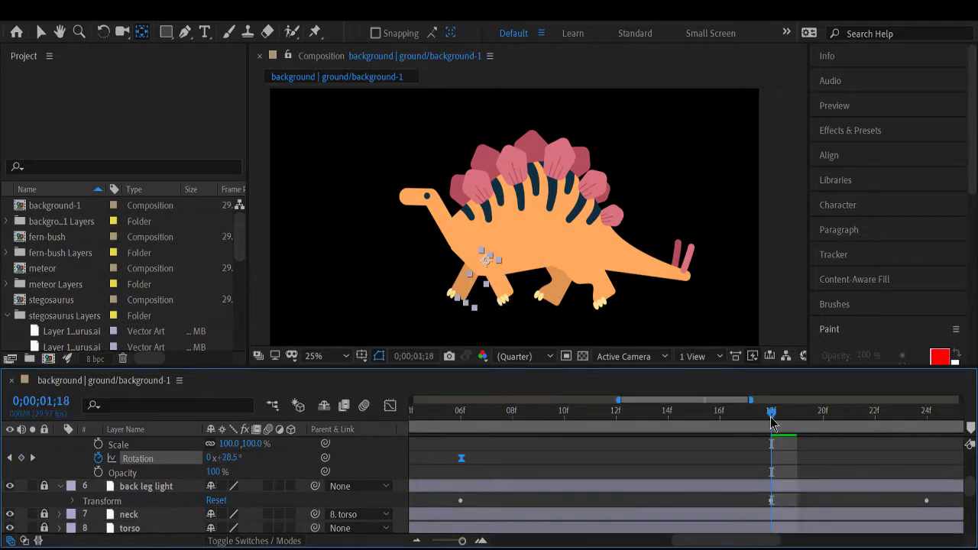
key("ctrl+v")
scroll(716, 446, "right", 10)
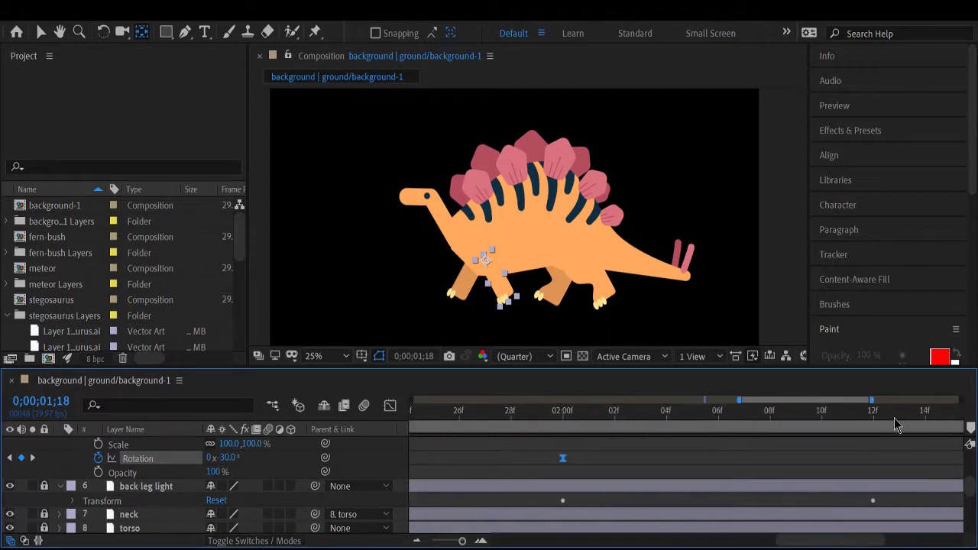
left_click(876, 426)
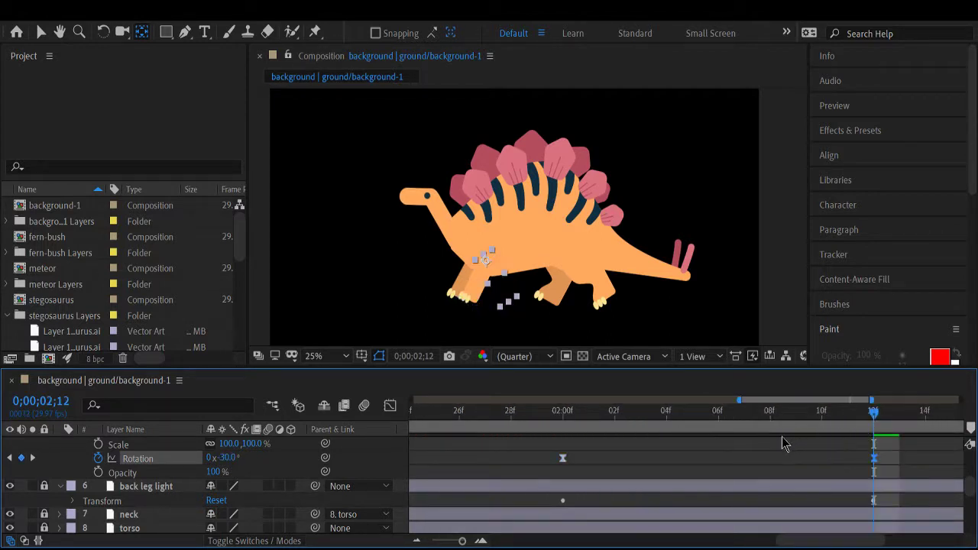
scroll(773, 446, "right", 5)
scroll(770, 448, "right", 2)
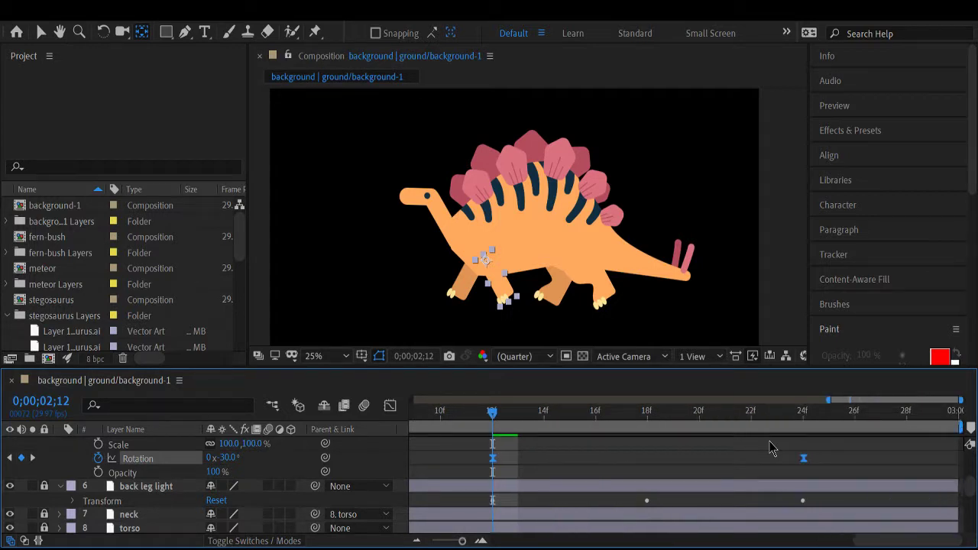
scroll(770, 448, "right", 8)
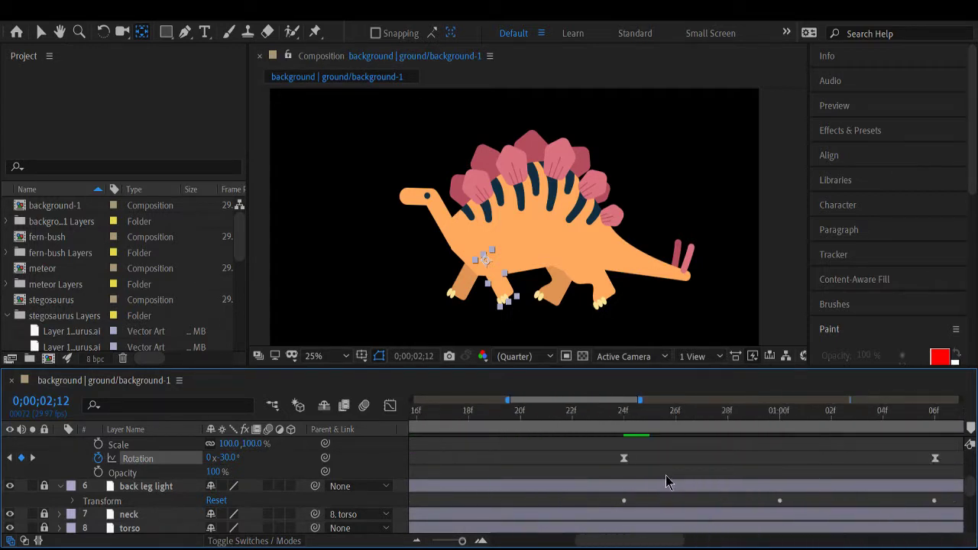
scroll(665, 475, "left", 8)
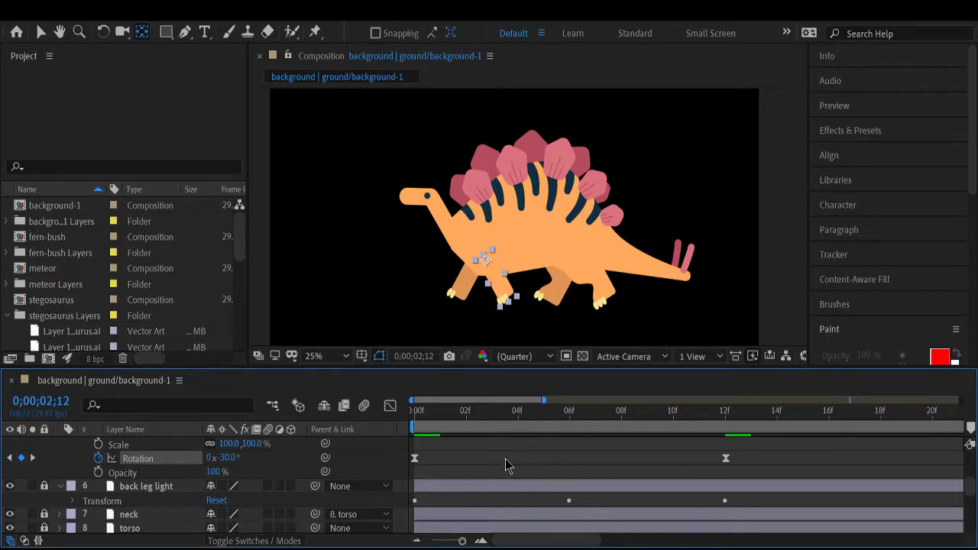
- Add a +30° Rotation keyframe on the front leg dark layer at frame 0
scroll(505, 466, "down", 5)
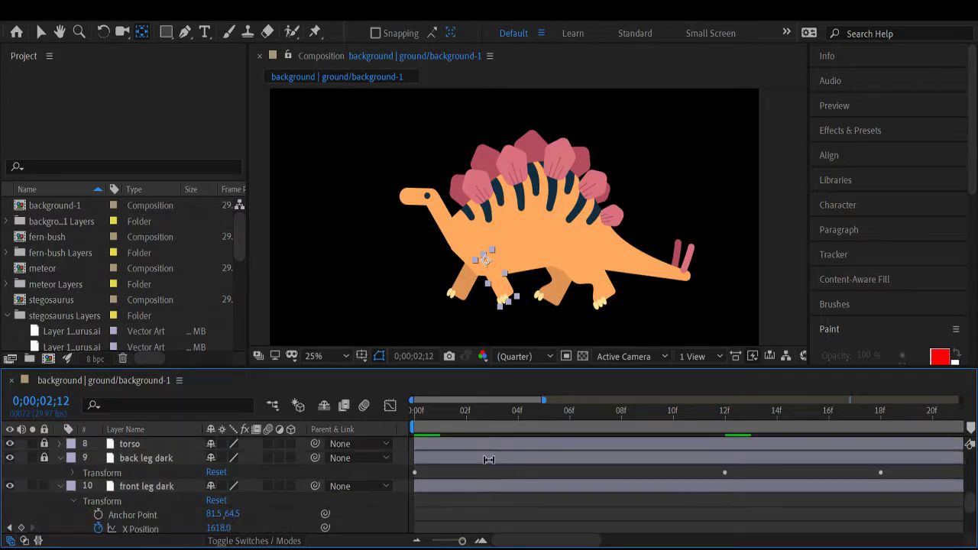
left_click(417, 412)
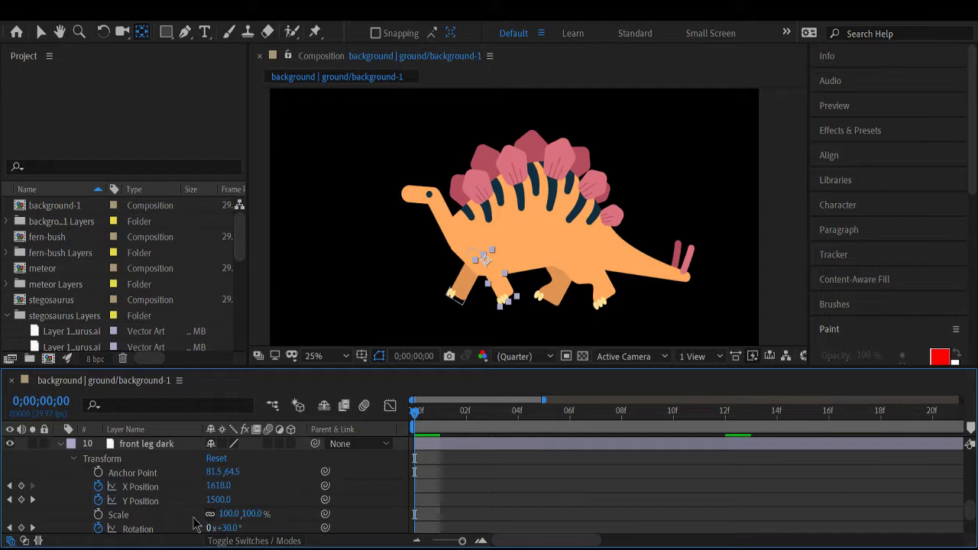
left_click(22, 530)
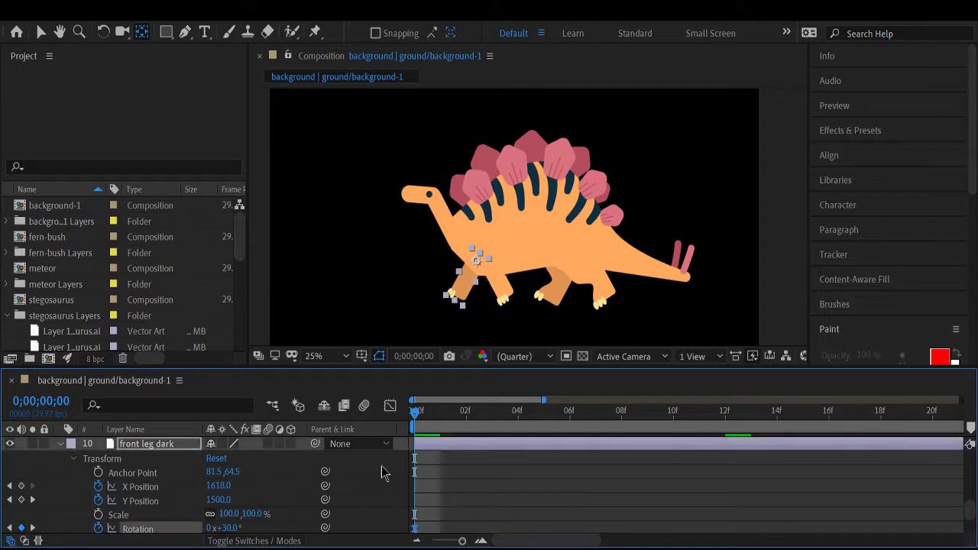
scroll(697, 463, "down", 1)
scroll(696, 462, "up", 3)
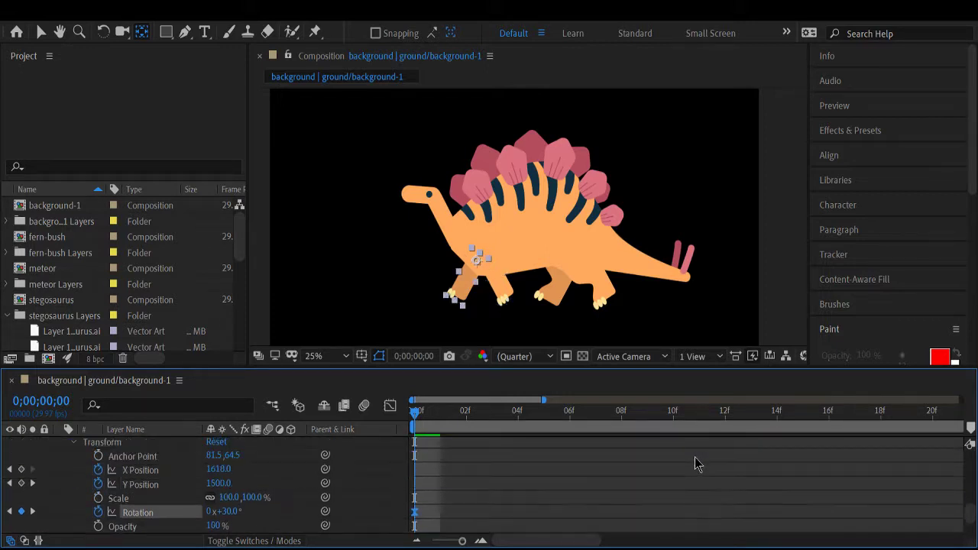
- Set the front leg dark Rotation to -30° at frame 12
left_click(726, 424)
scroll(676, 439, "down", 3)
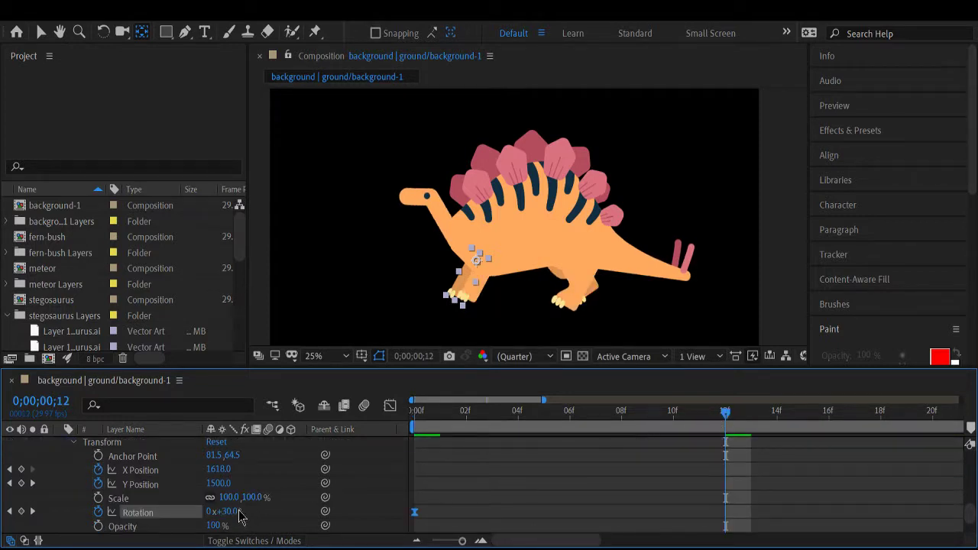
left_click(238, 516)
type("-30")
key("Return")
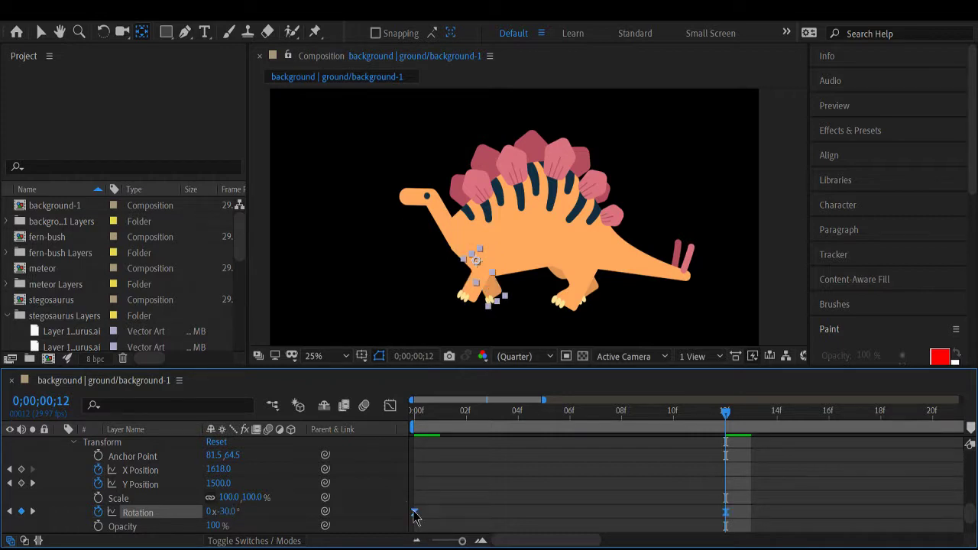
- Move the current time through frames 24, 1;18 and 2;00 along the timeline
scroll(634, 461, "right", 5)
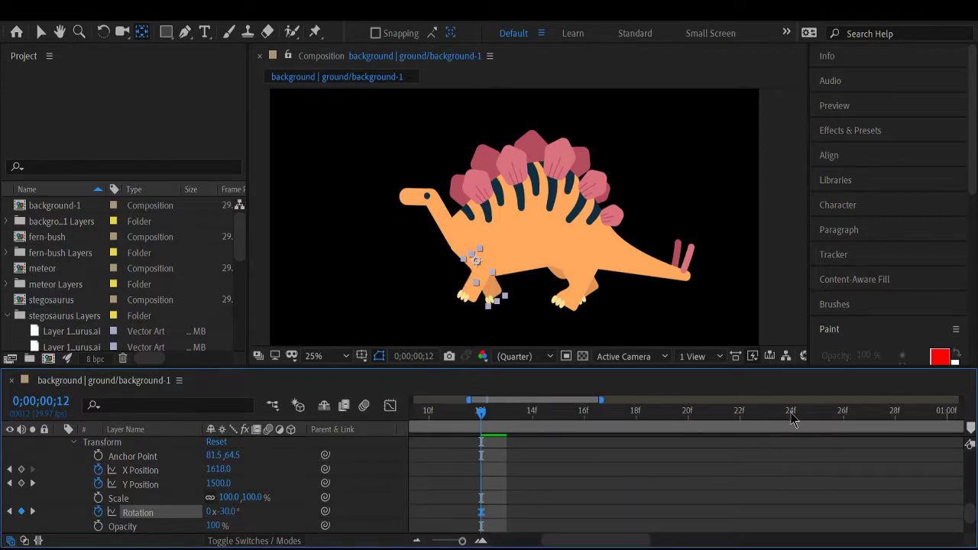
left_click(792, 413)
scroll(757, 464, "up", 3)
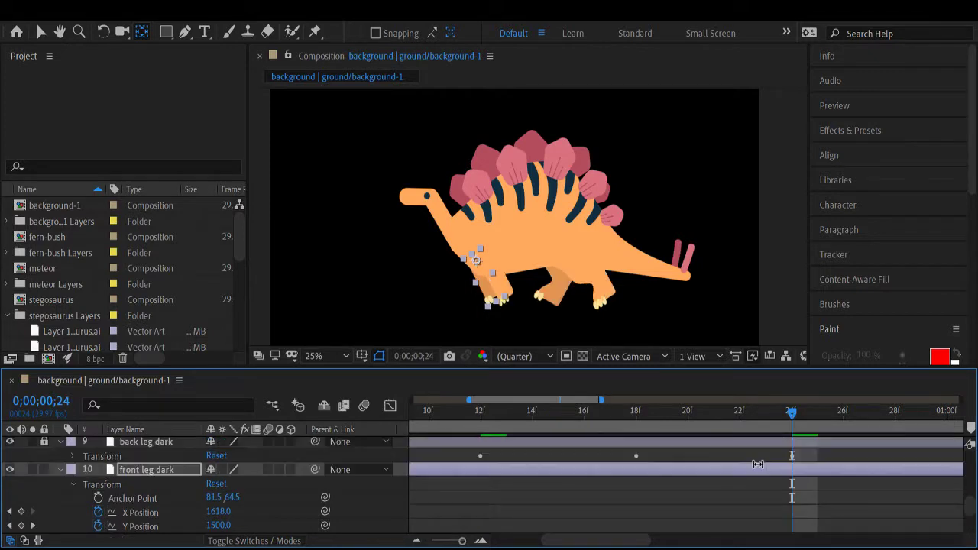
scroll(754, 464, "right", 7)
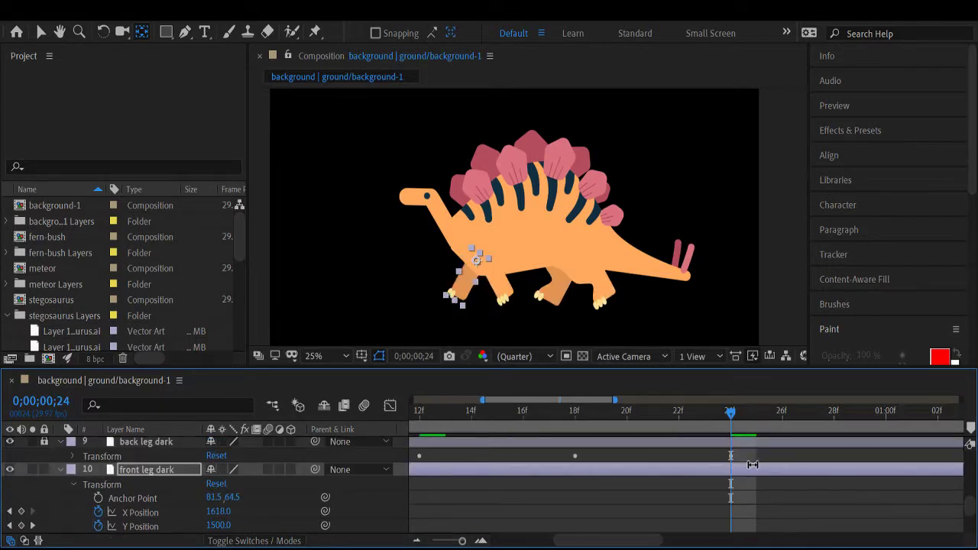
scroll(752, 441, "down", 3)
scroll(752, 439, "up", 3)
scroll(756, 447, "right", 4)
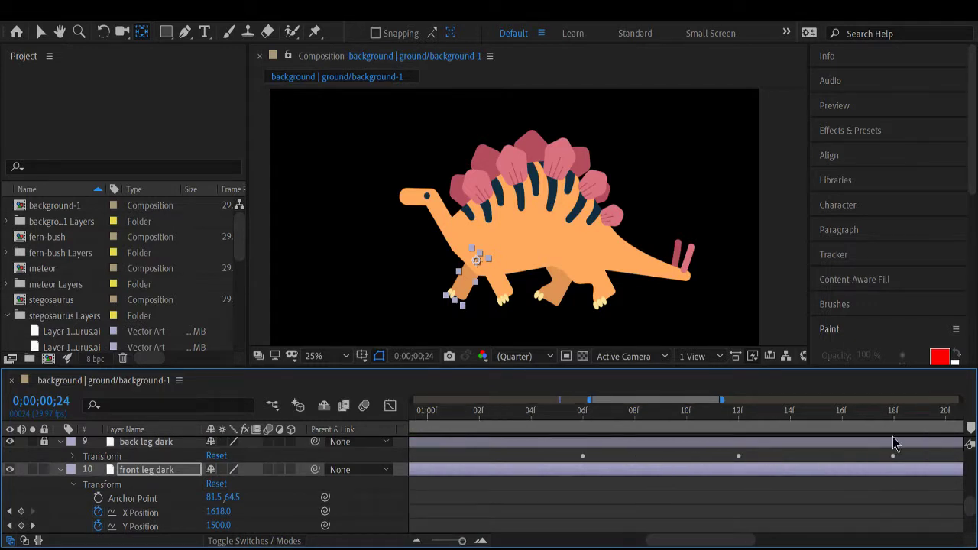
left_click(894, 417)
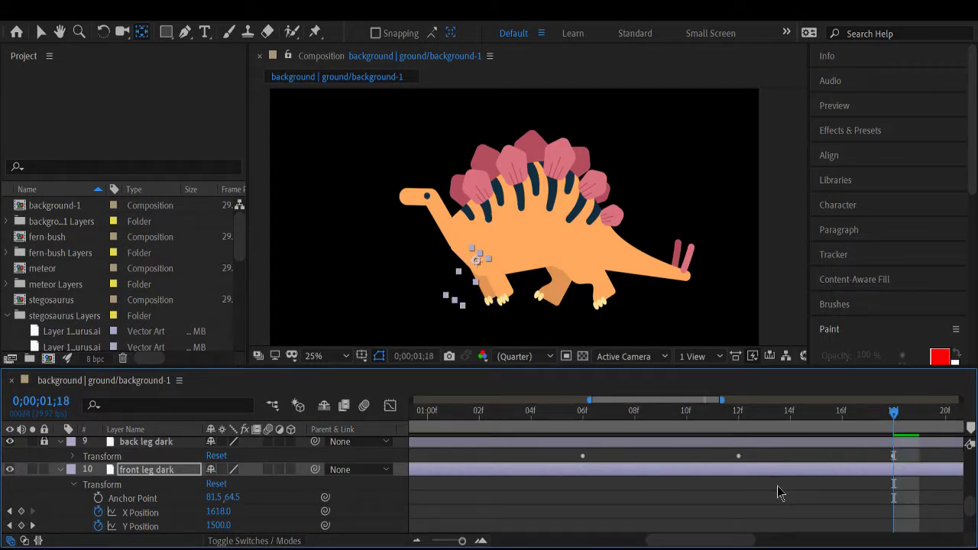
scroll(780, 493, "down", 3)
scroll(777, 488, "up", 5)
scroll(778, 483, "right", 3)
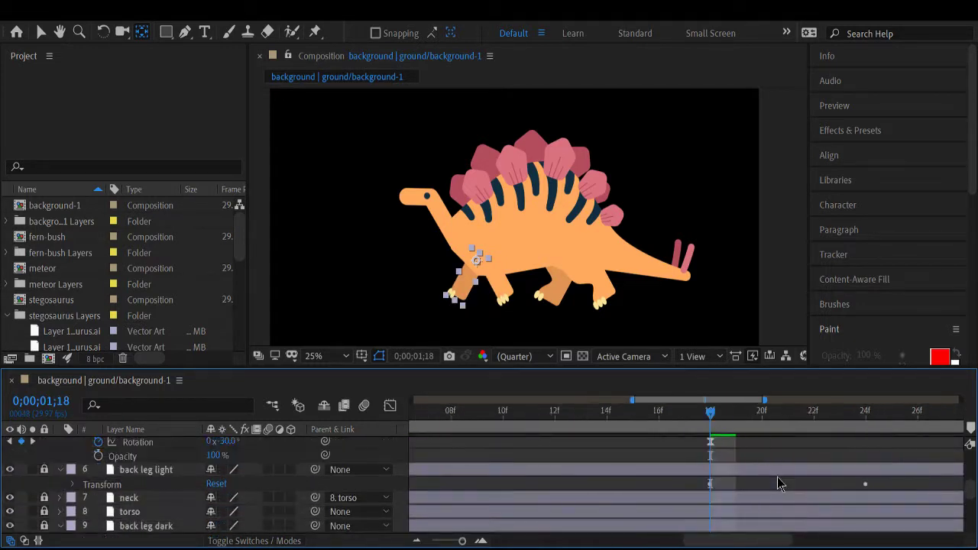
scroll(779, 483, "down", 2)
scroll(779, 474, "right", 4)
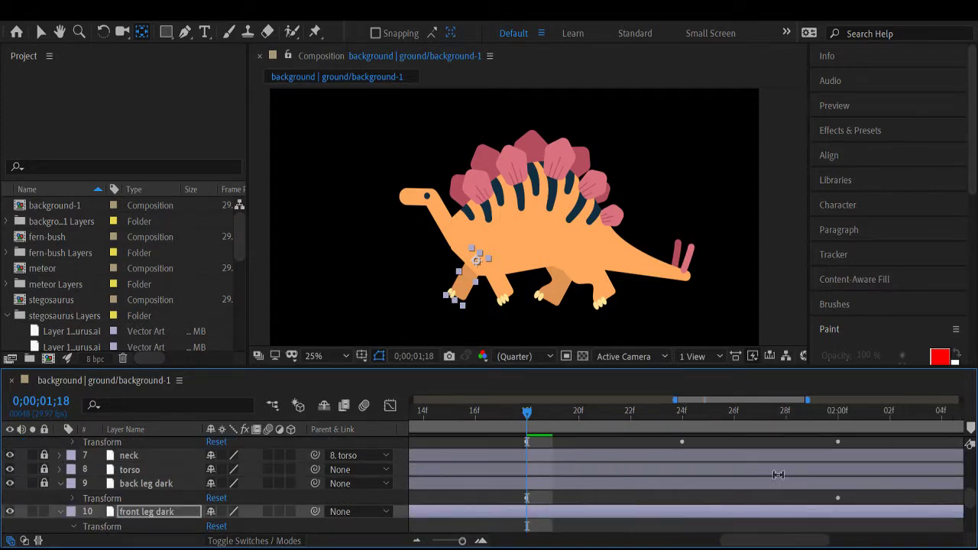
left_click(832, 425)
scroll(831, 435, "down", 3)
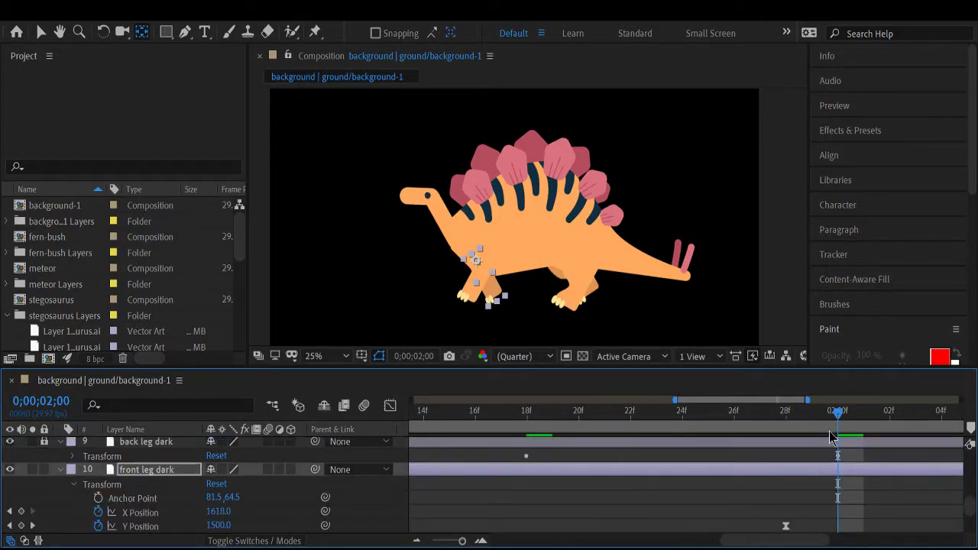
scroll(831, 437, "down", 4)
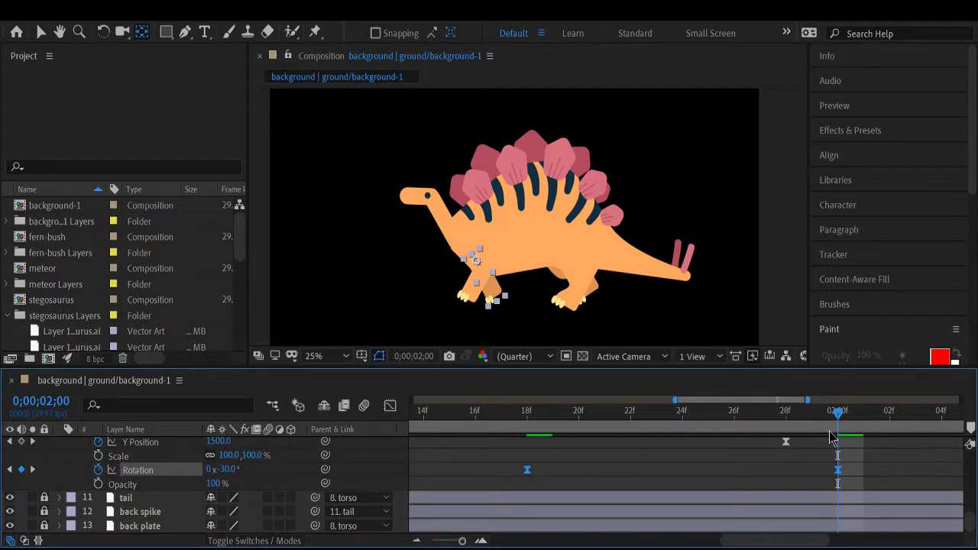
scroll(833, 437, "up", 6)
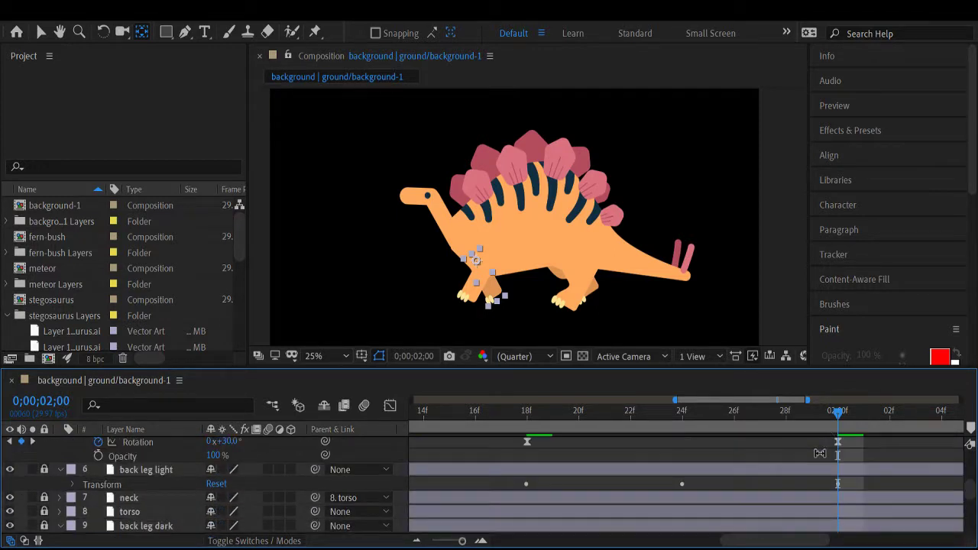
scroll(779, 466, "down", 3)
scroll(600, 486, "up", 6)
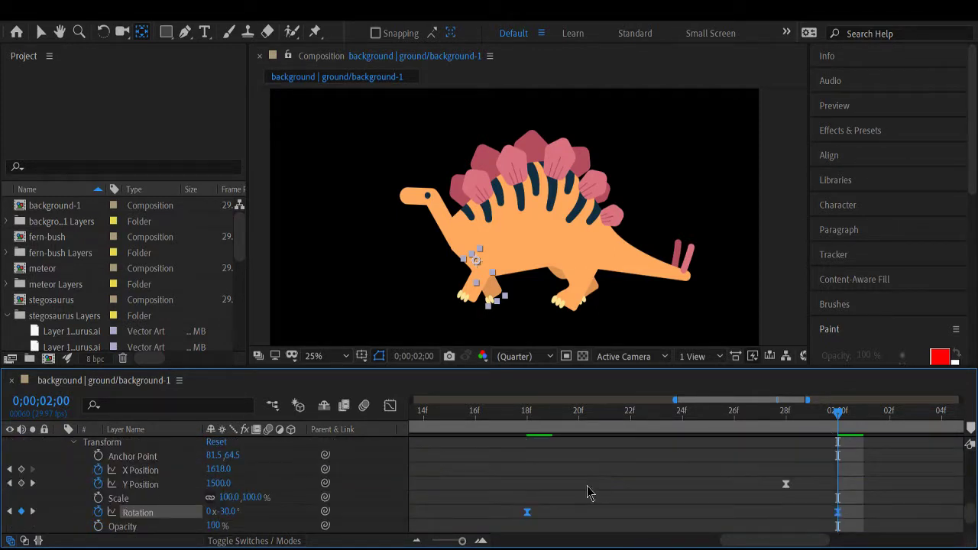
scroll(587, 489, "left", 10)
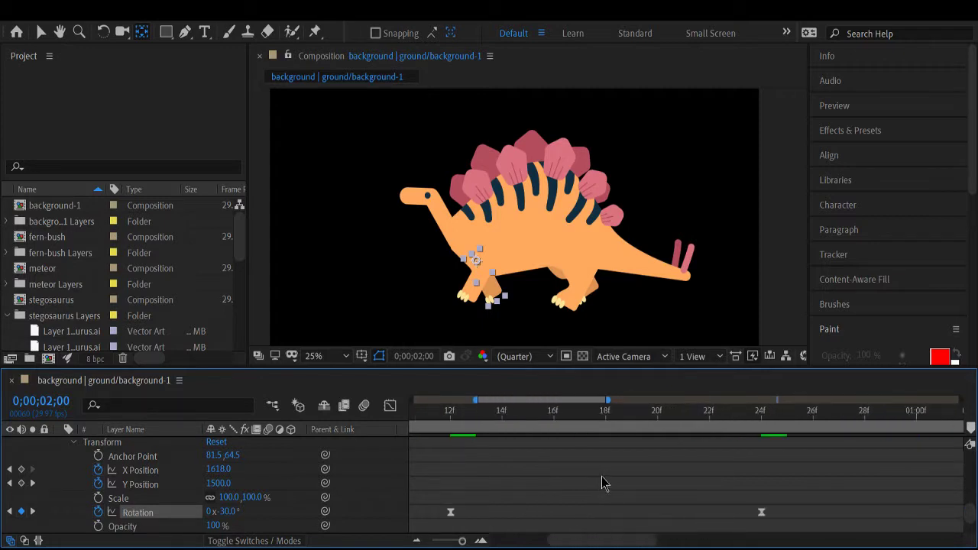
scroll(603, 477, "left", 4)
scroll(623, 473, "right", 8)
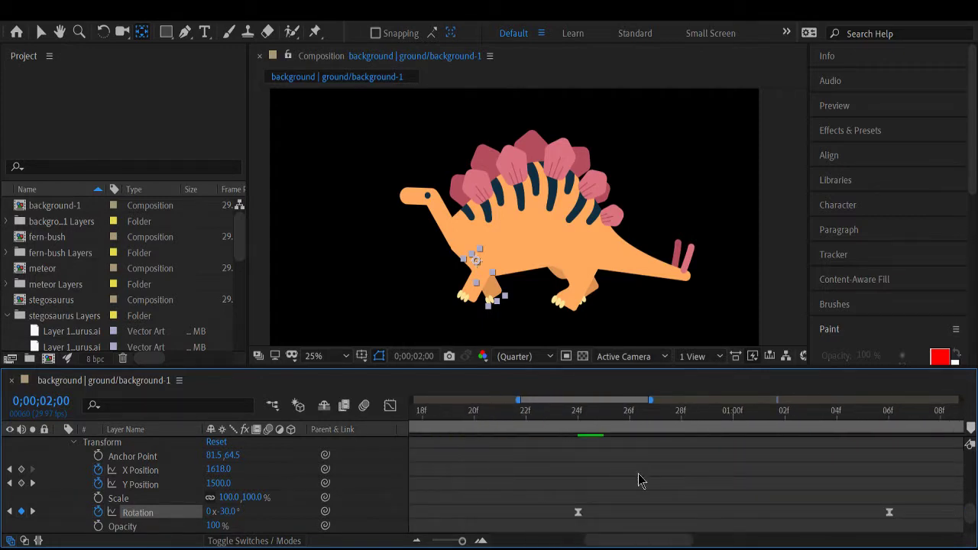
scroll(638, 479, "right", 15)
- Adjust the keyframe selection and confirm Rotation reads +30° at 2;12
left_click(802, 468)
left_click_drag(799, 459, 845, 502)
left_click(844, 495)
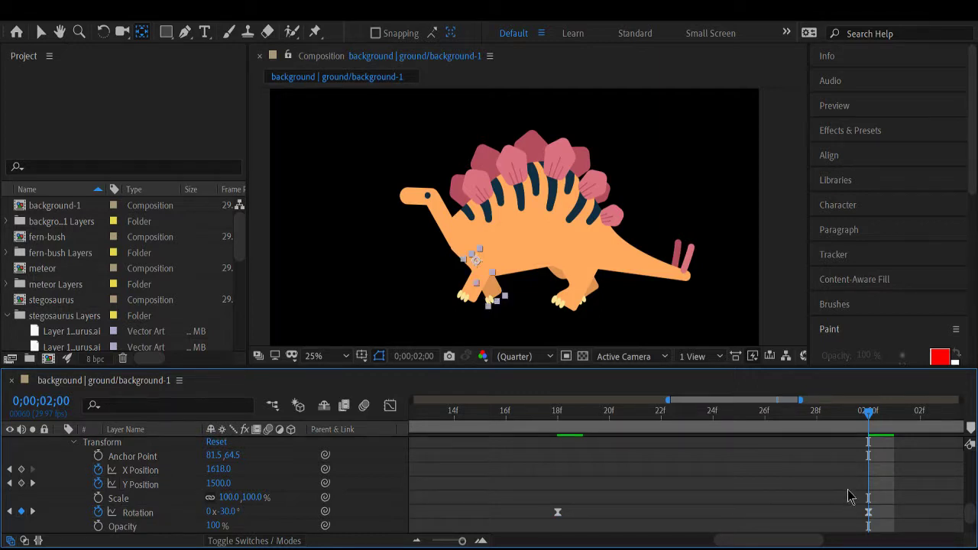
scroll(840, 494, "right", 10)
scroll(834, 493, "left", 3)
scroll(672, 474, "up", 3)
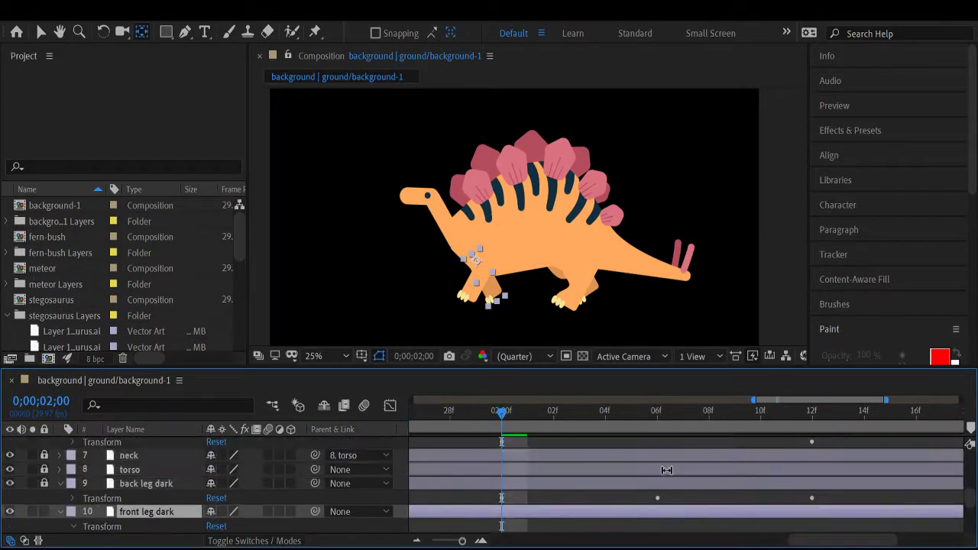
left_click(812, 417)
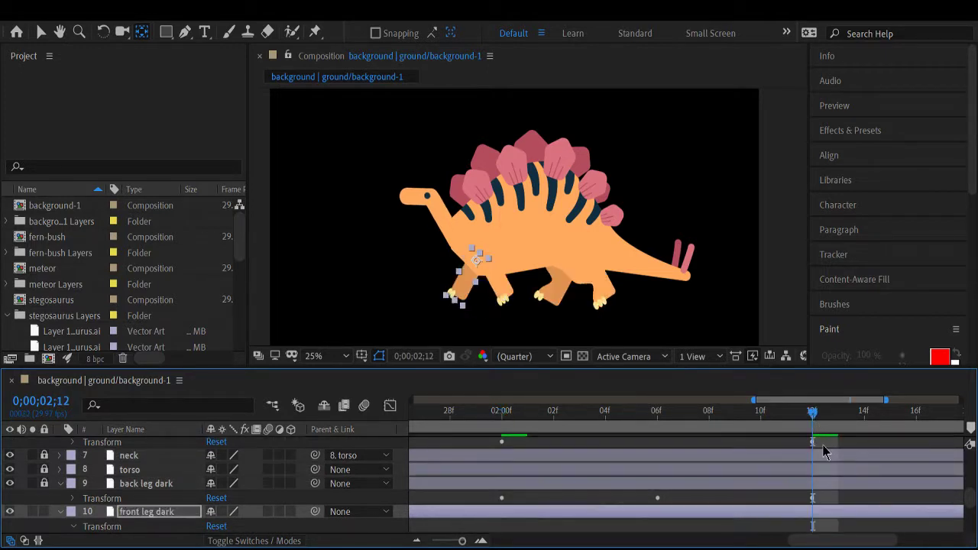
scroll(825, 453, "down", 5)
scroll(822, 452, "right", 5)
scroll(820, 452, "right", 4)
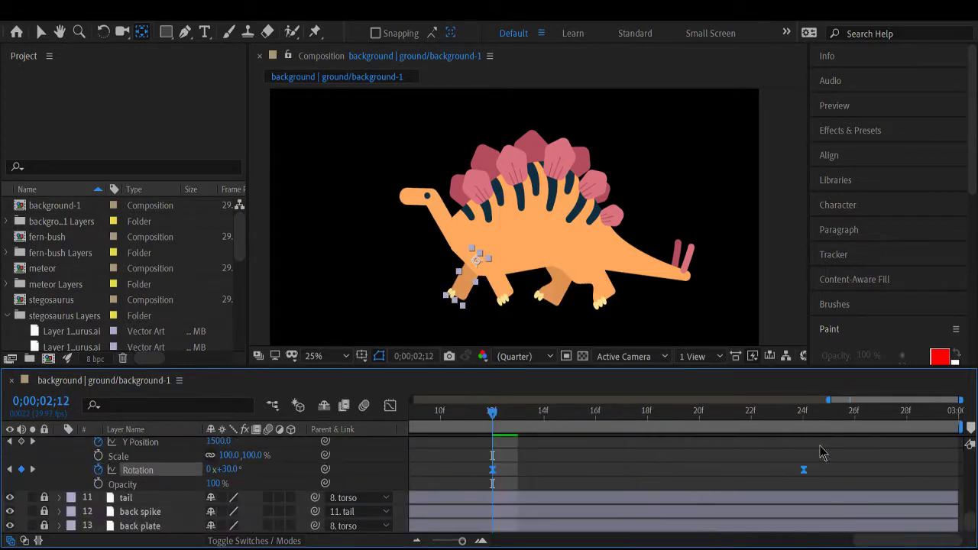
scroll(635, 468, "left", 6)
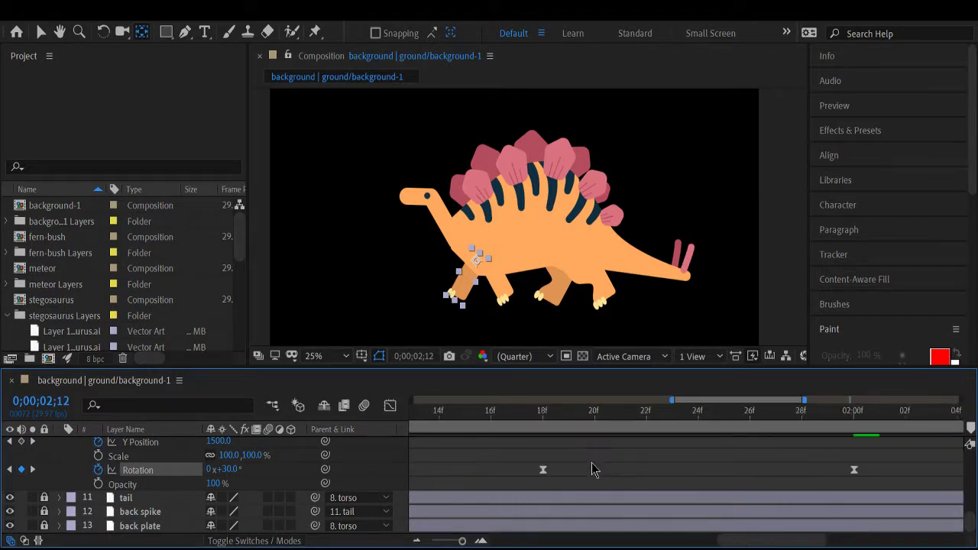
scroll(545, 479, "left", 5)
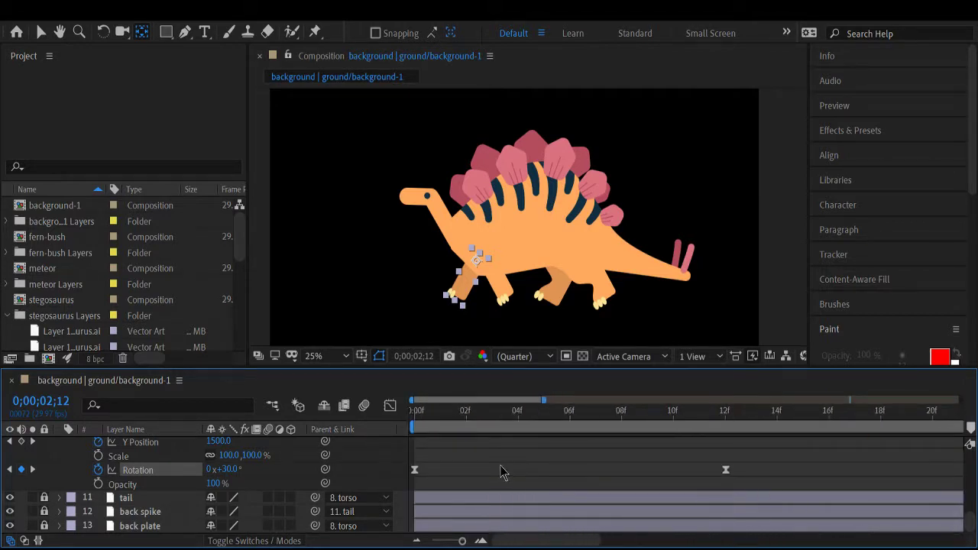
scroll(528, 478, "up", 1)
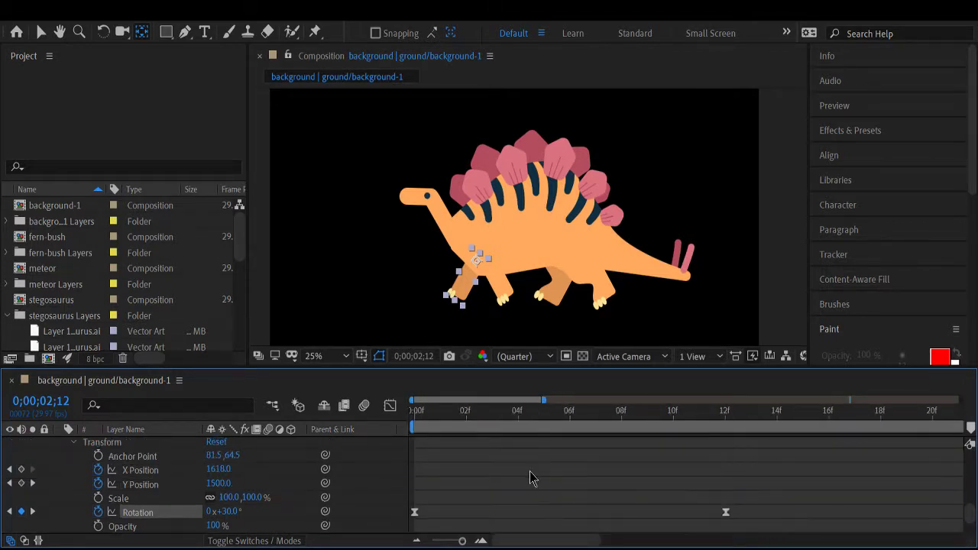
left_click(569, 422)
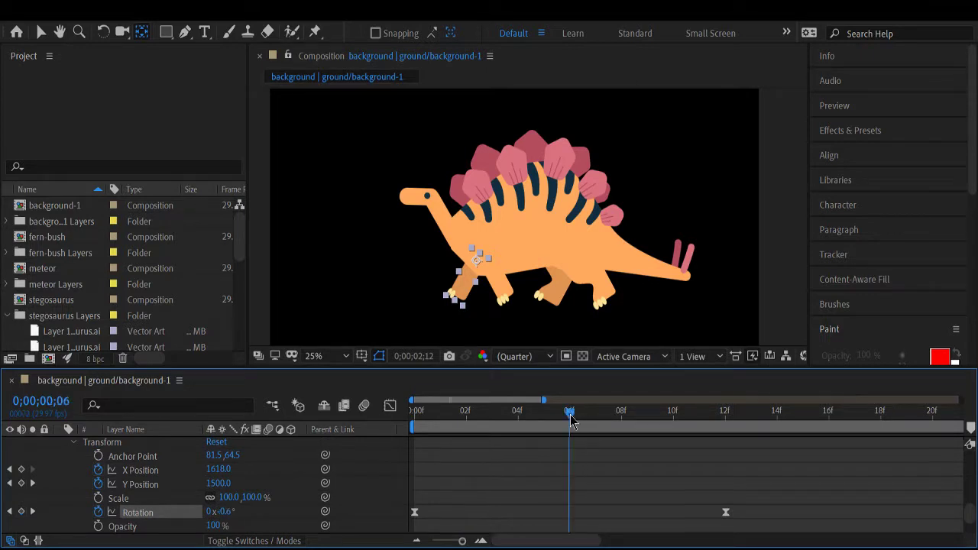
left_click(647, 470)
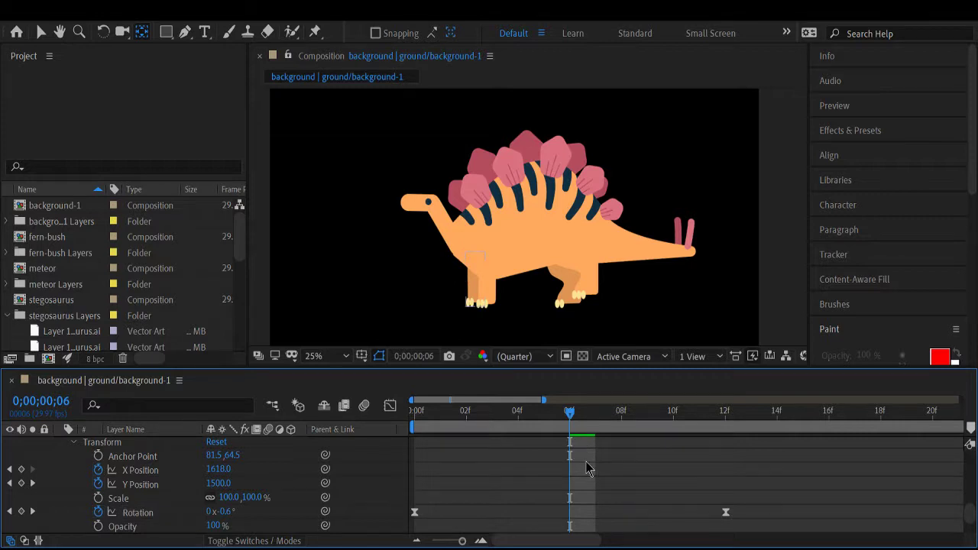
scroll(586, 468, "up", 3)
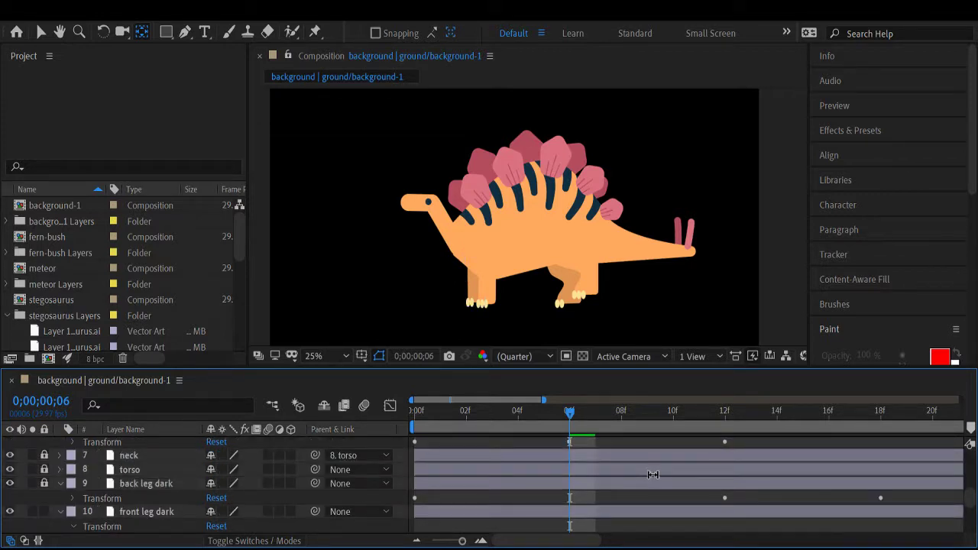
scroll(646, 476, "up", 6)
scroll(634, 483, "down", 2)
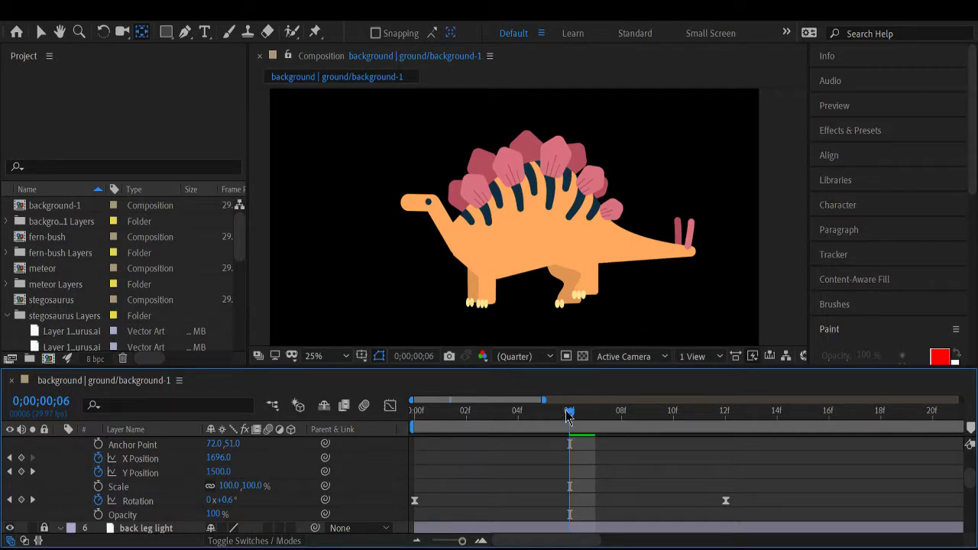
left_click_drag(567, 418, 405, 405)
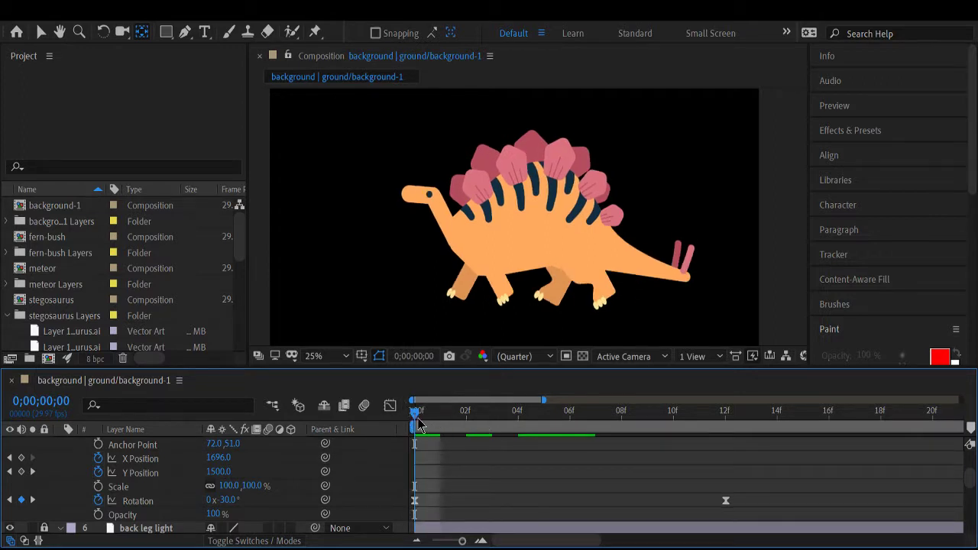
left_click_drag(463, 424, 558, 427)
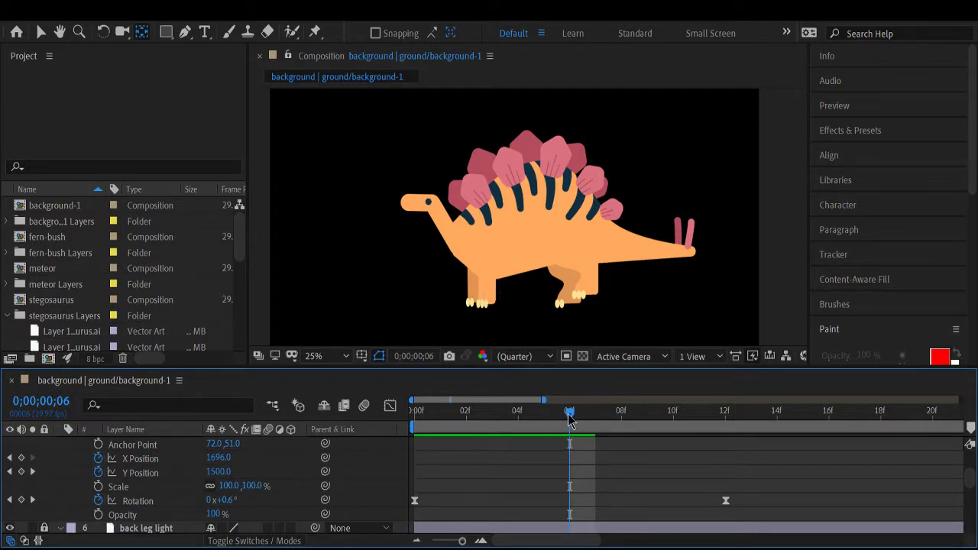
mouse_move(569, 416)
left_mouse_down()
mouse_move(416, 426)
mouse_move(558, 416)
left_mouse_up()
- Raise the back leg light's Y Position to 1400 at frame 6 and preview it
left_click(224, 473)
type("1400")
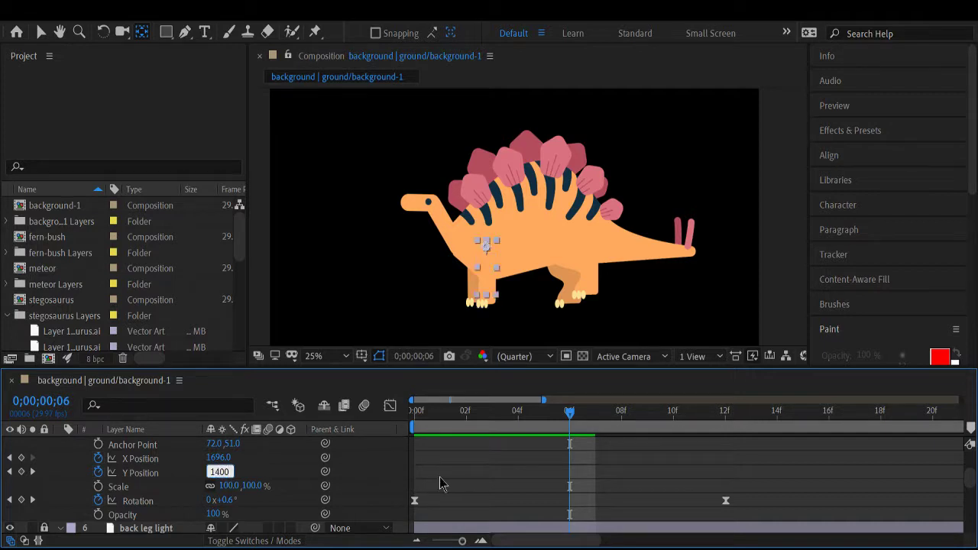
key("Return")
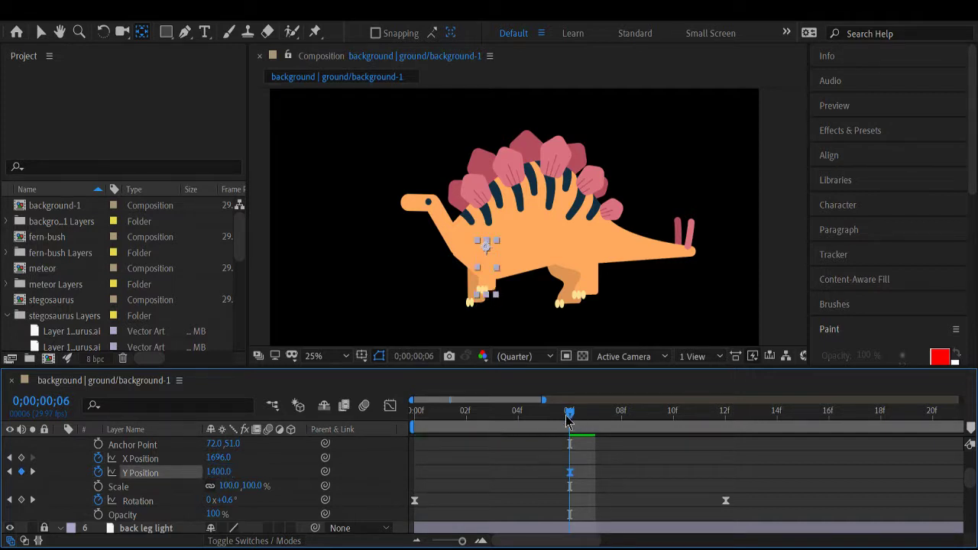
key("space")
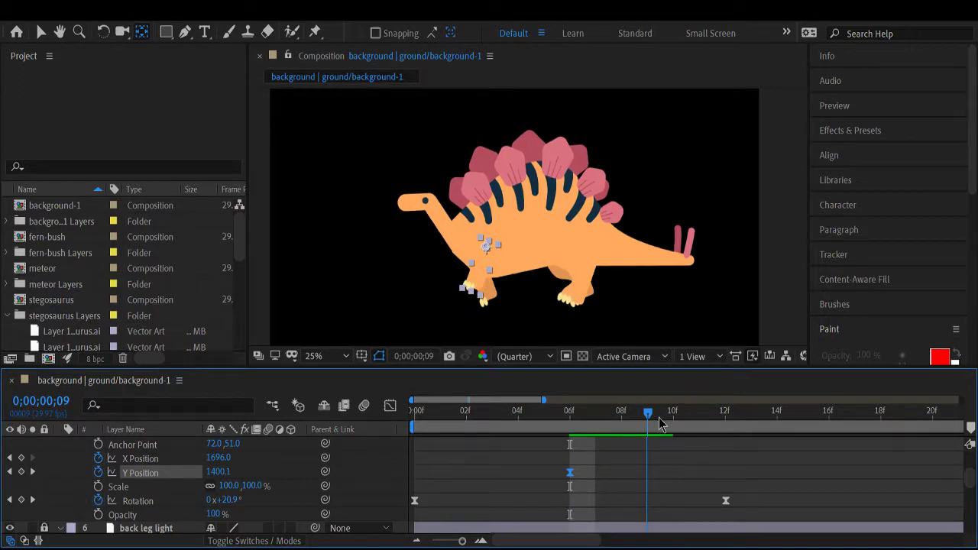
key("Home")
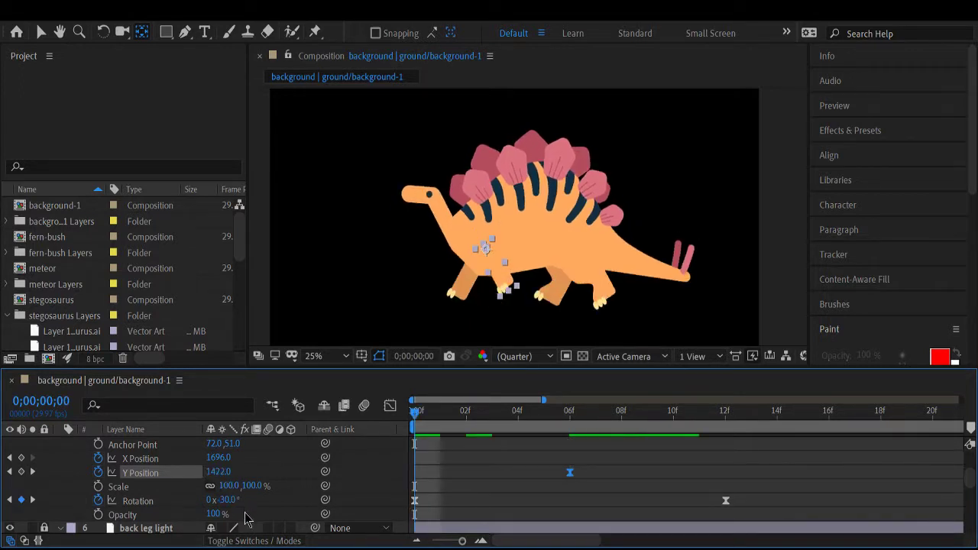
- Key the back leg light's Y Position at 1500 on frames 0 and 12
left_click(218, 472)
type("1500")
key("Return")
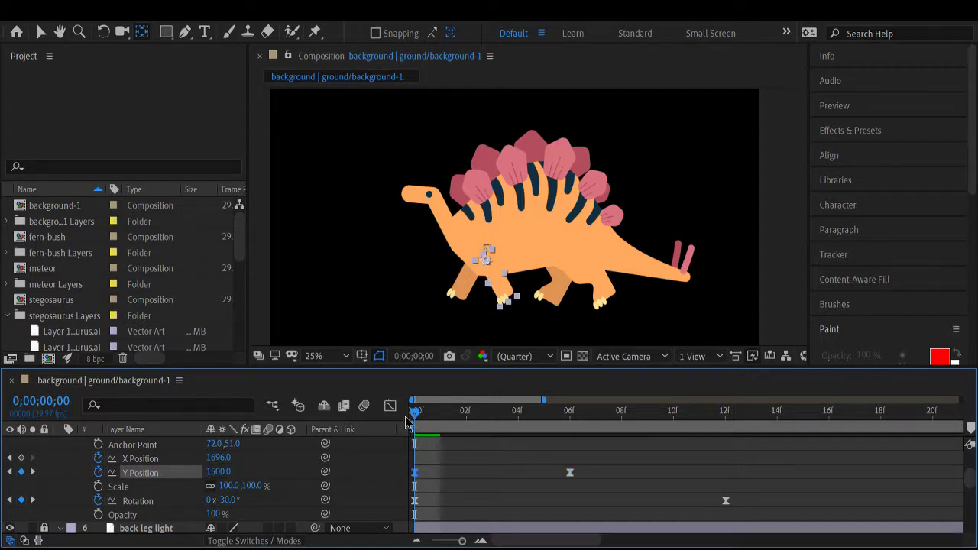
left_click_drag(417, 419, 725, 433)
left_click(569, 473)
left_click(415, 473, "shift")
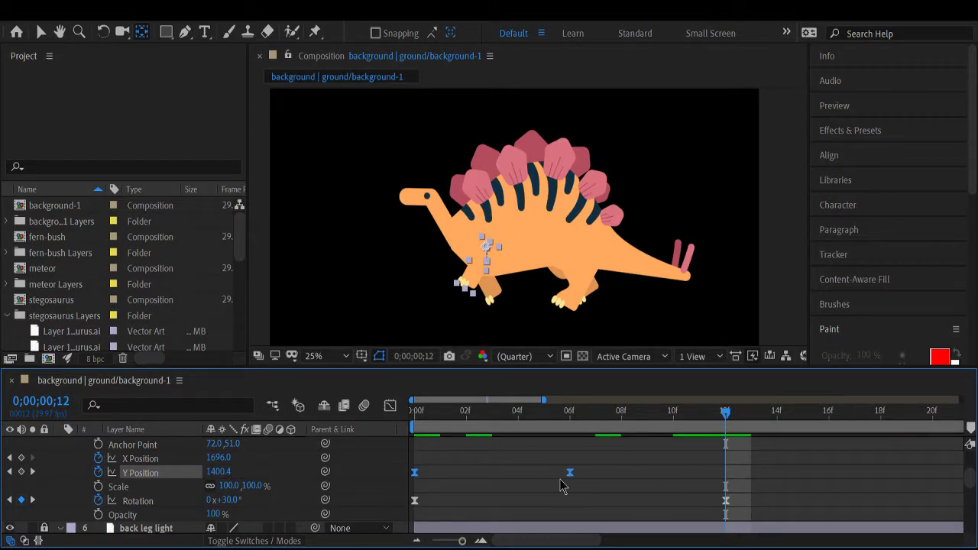
left_click(220, 472)
type("1")
key("Return")
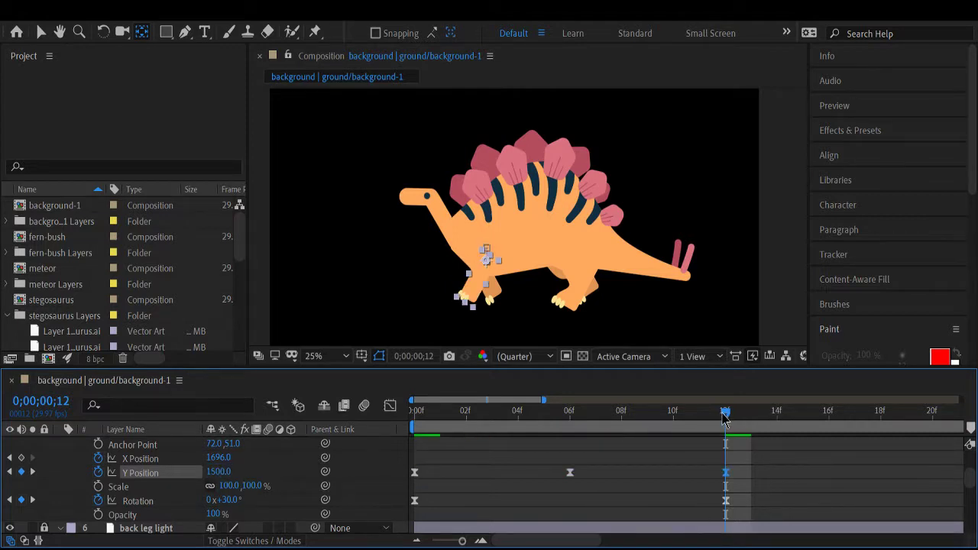
left_click_drag(723, 418, 724, 443)
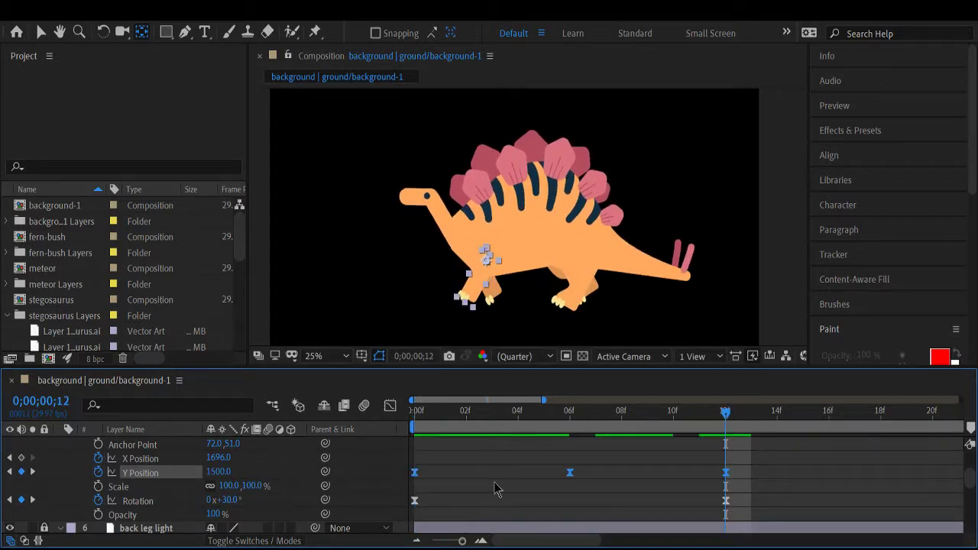
- Paste the leg-lift Y Position keyframes at frame 24 and 2;12
scroll(699, 464, "right", 5)
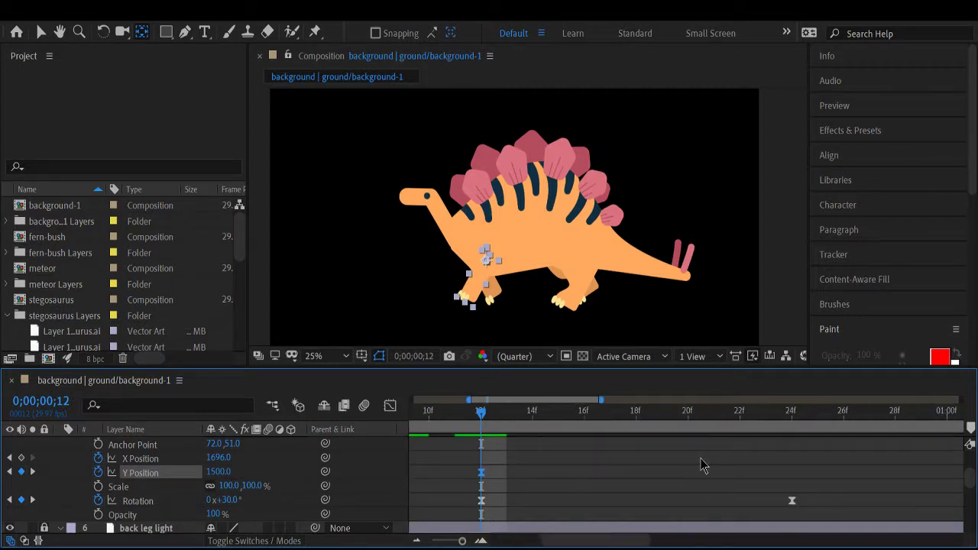
scroll(699, 464, "right", 3)
left_click(669, 416)
scroll(751, 467, "right", 3)
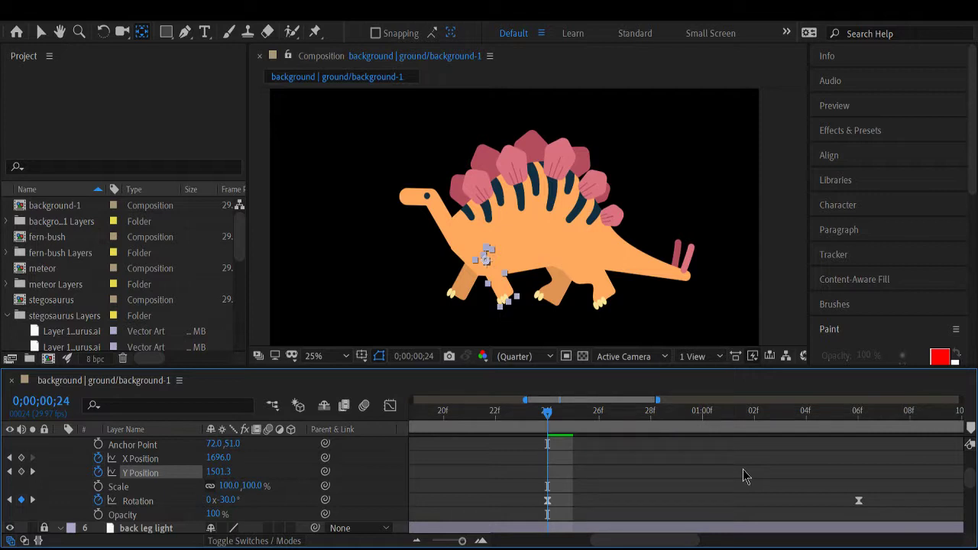
key("ctrl+z")
scroll(689, 461, "right", 5)
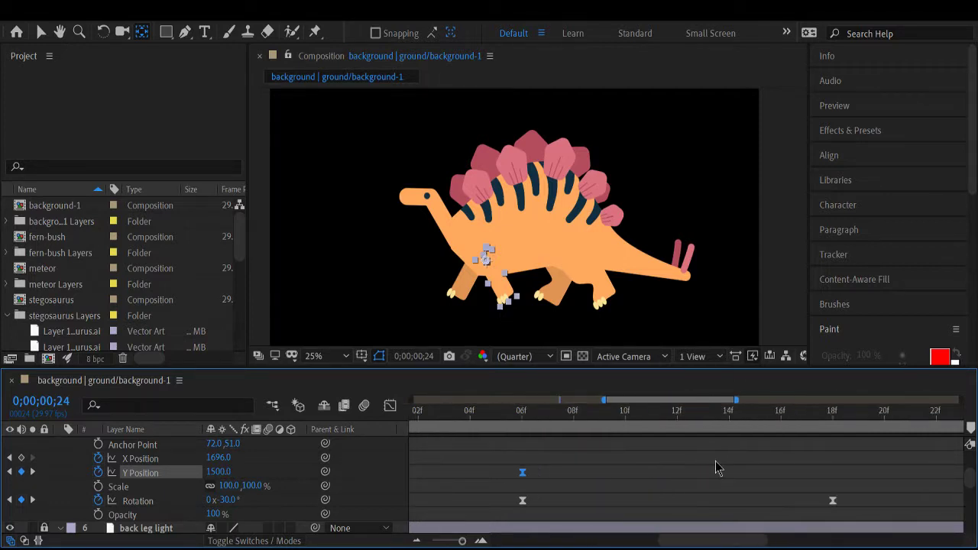
scroll(766, 463, "right", 6)
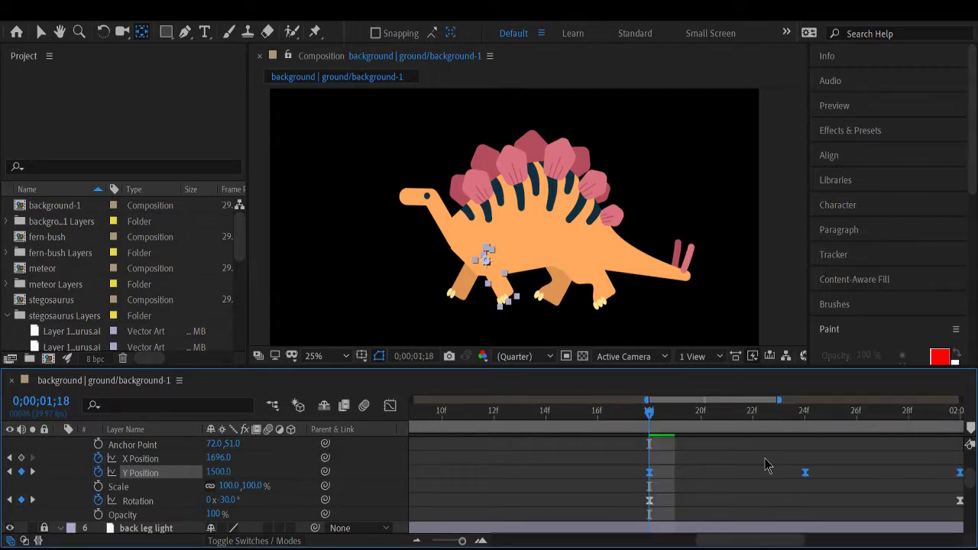
scroll(766, 466, "right", 5)
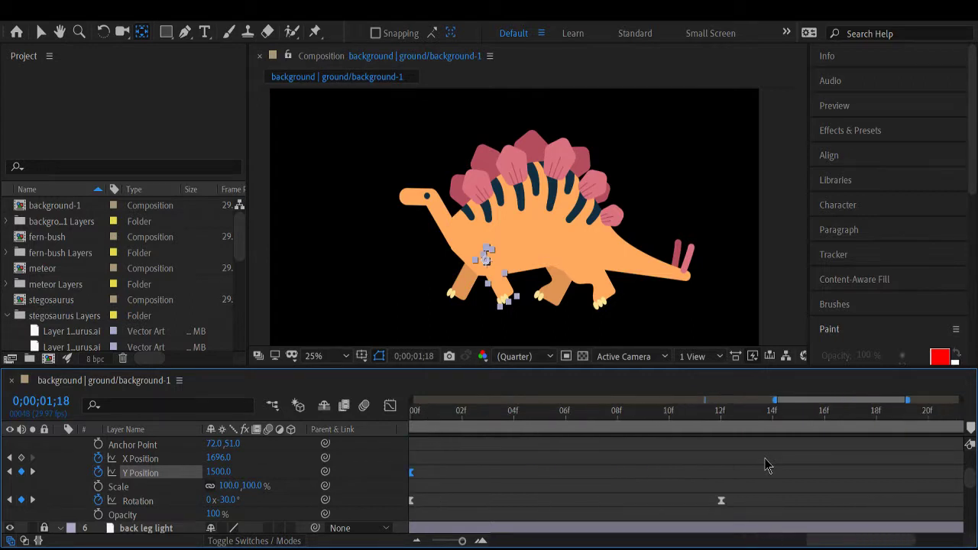
left_click(720, 417)
key("ctrl+v")
scroll(735, 468, "right", 4)
scroll(731, 471, "left", 12)
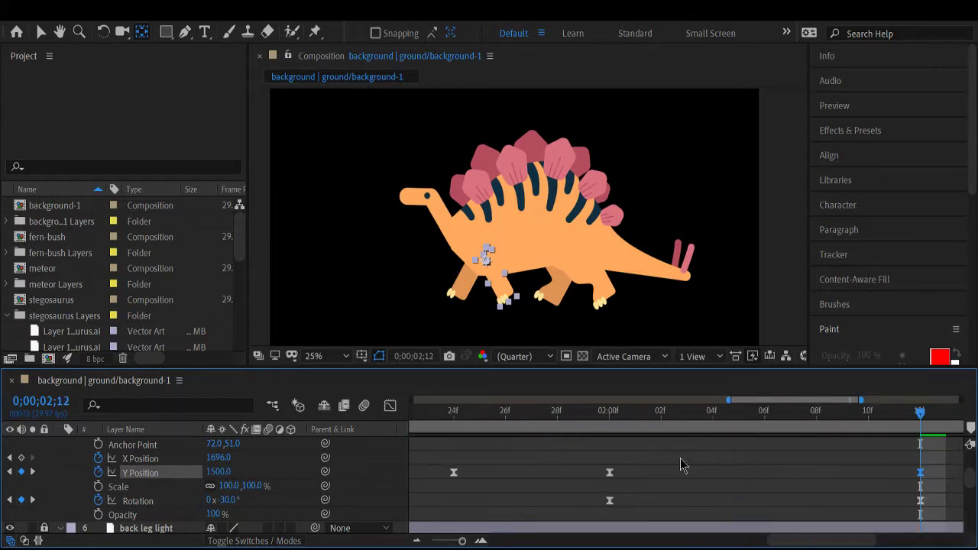
scroll(489, 477, "left", 6)
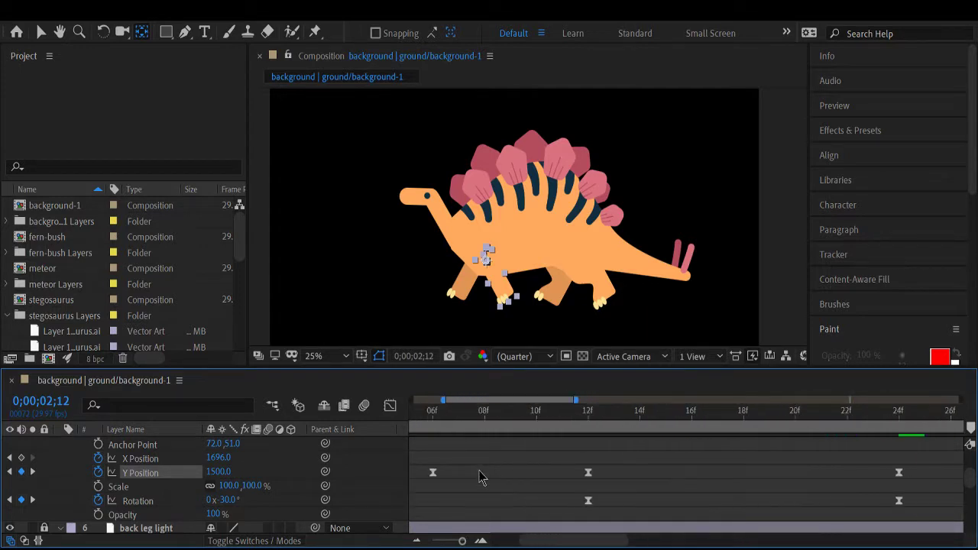
scroll(456, 466, "down", 5)
scroll(459, 466, "down", 3)
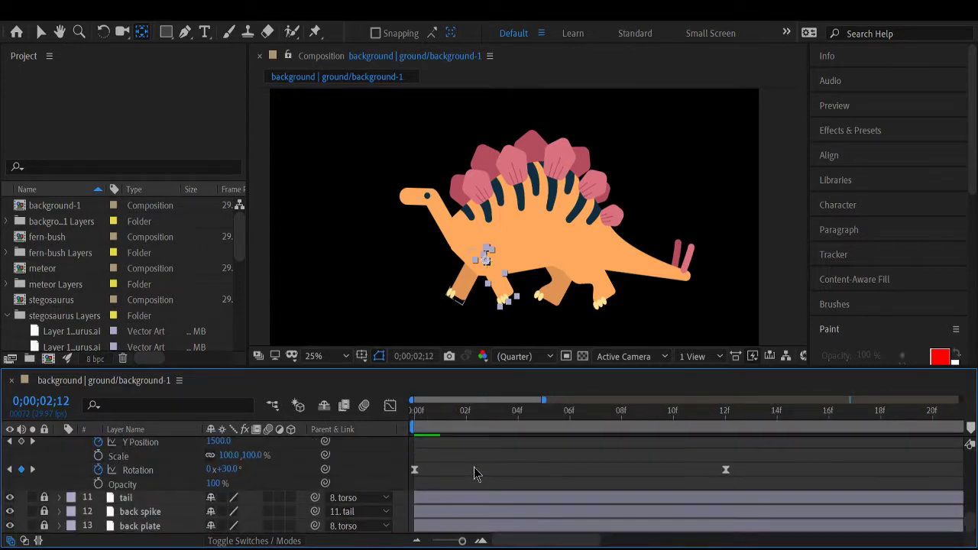
- Add a Y Position keyframe at 12f on the front leg dark layer
scroll(474, 467, "up", 2)
scroll(498, 436, "up", 3)
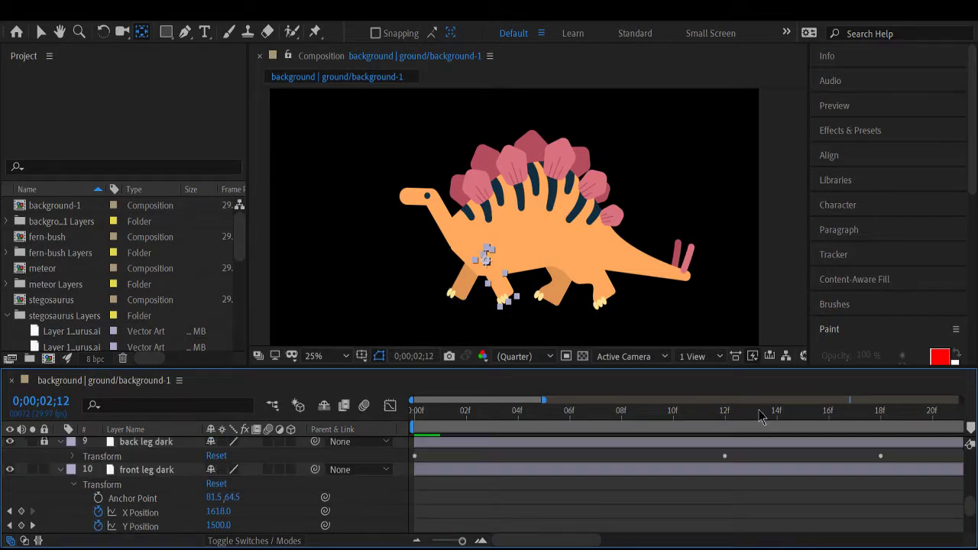
scroll(612, 455, "down", 3)
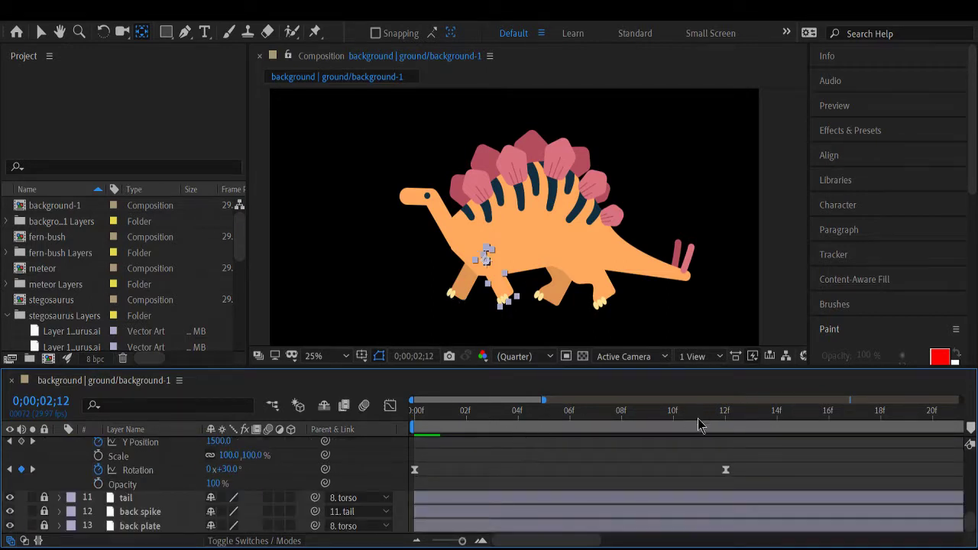
left_click(416, 419)
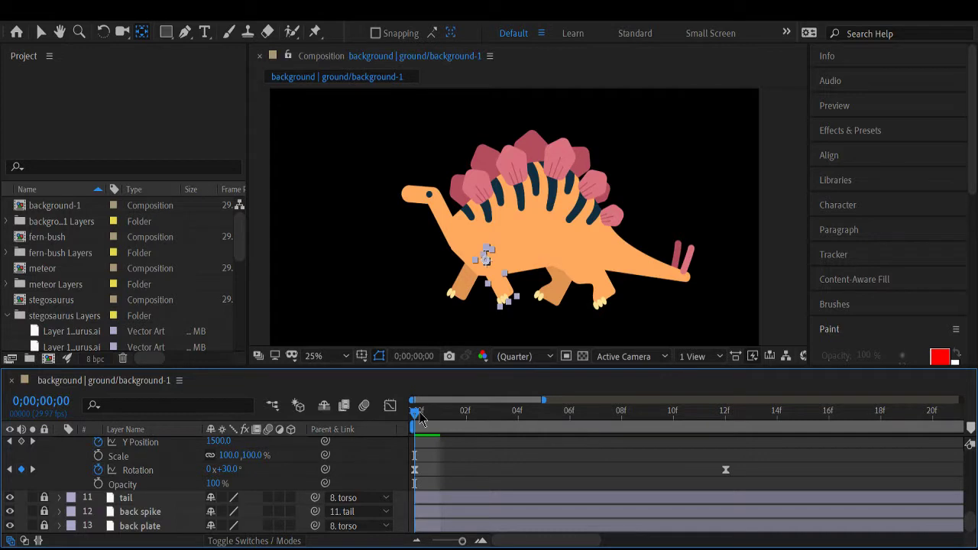
left_click_drag(418, 417, 725, 428)
key("ctrl+v")
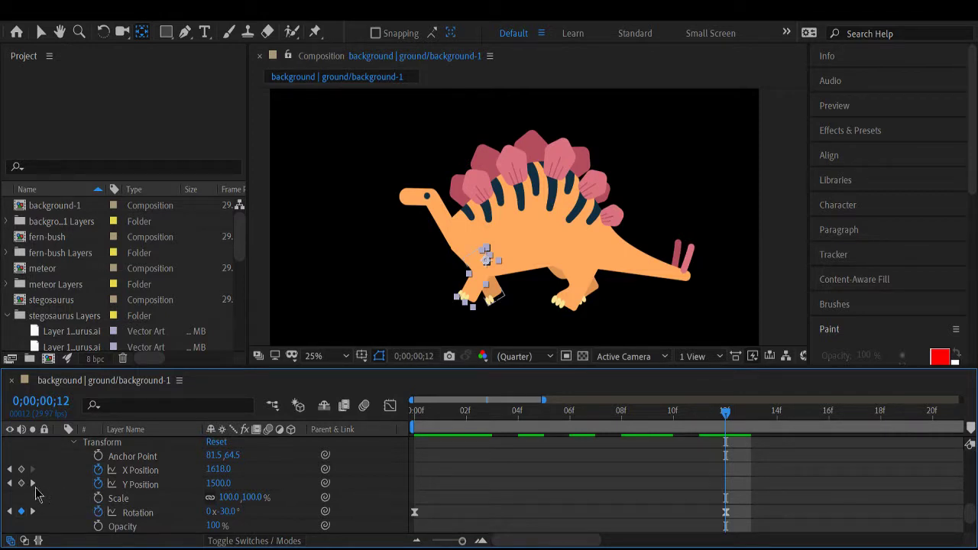
left_click(20, 483)
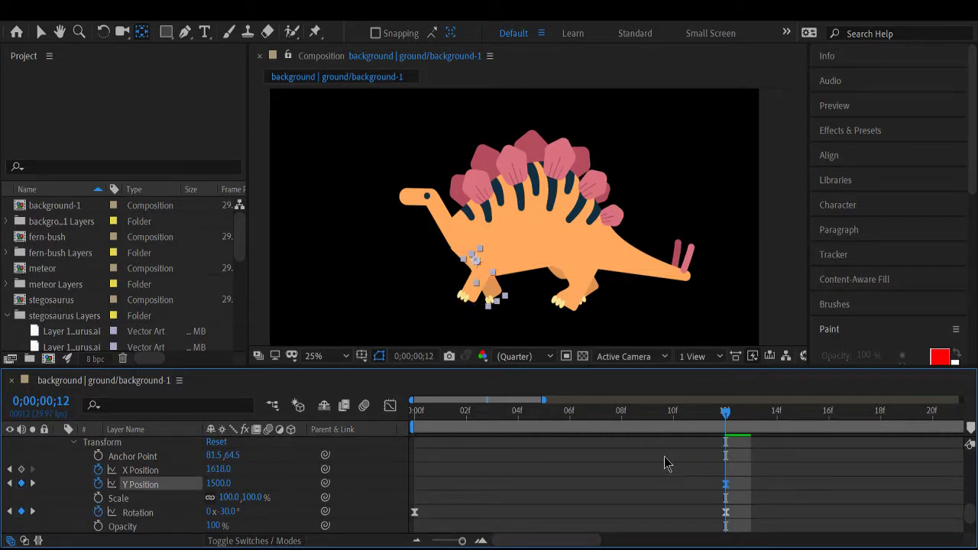
- Set Y Position to 1400 at 18f and back to 1500 at 24f
scroll(663, 462, "right", 4)
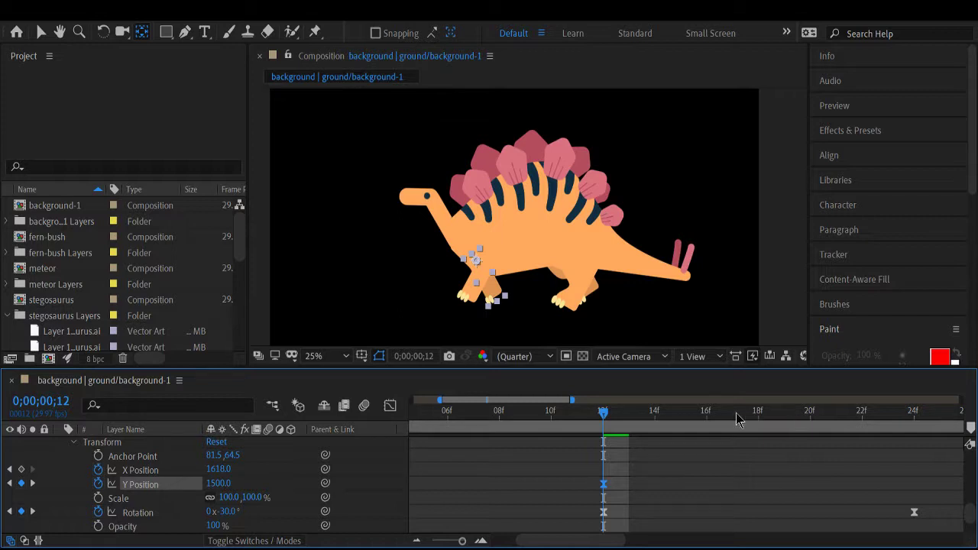
left_click(759, 425)
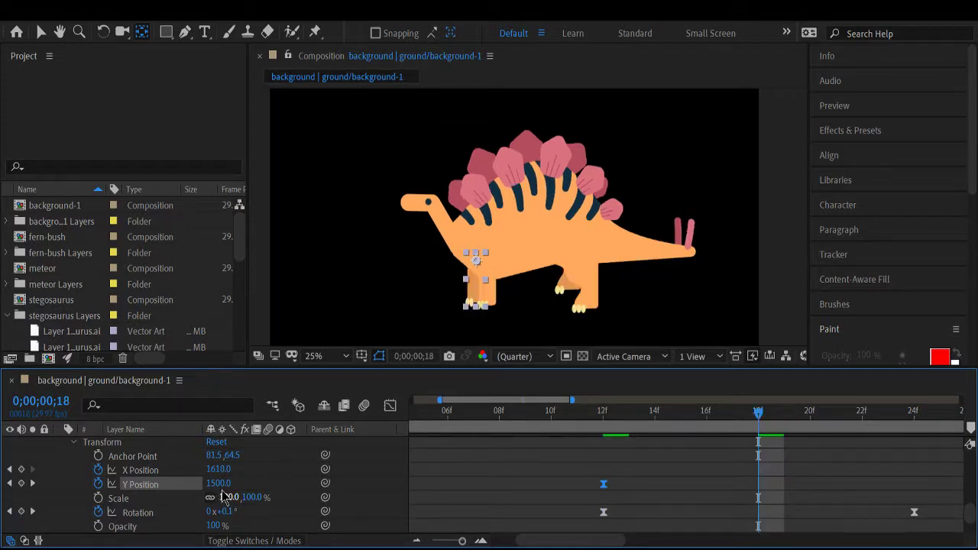
left_click(270, 487)
type("1400")
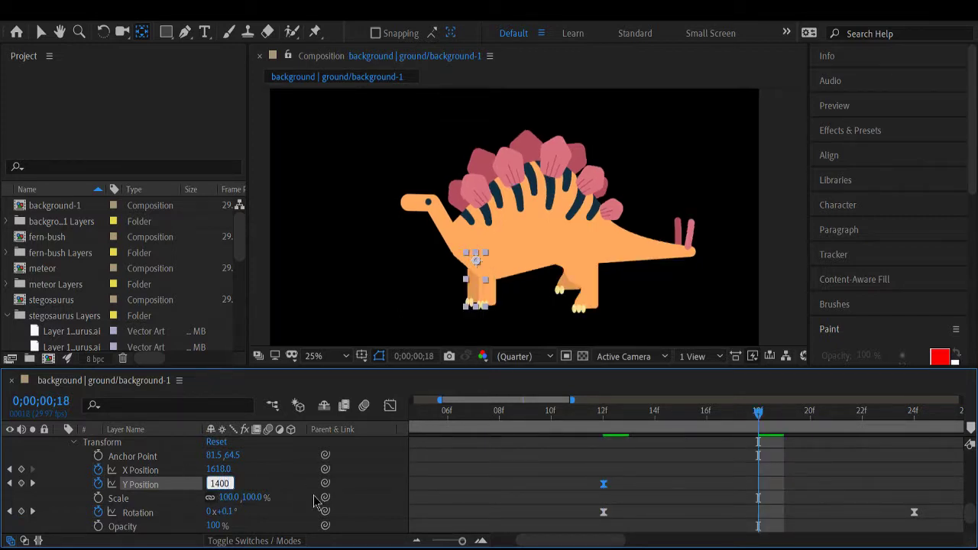
key("Return")
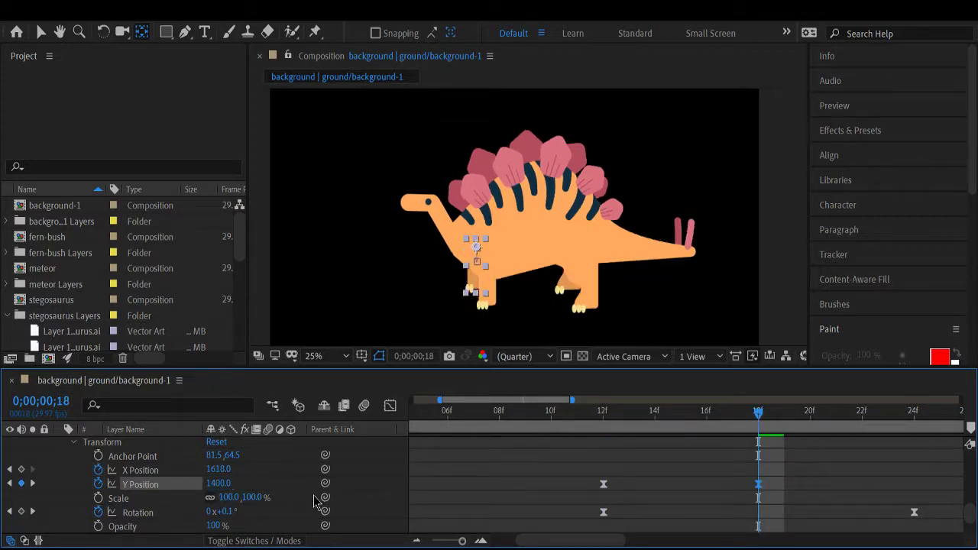
left_click(916, 425)
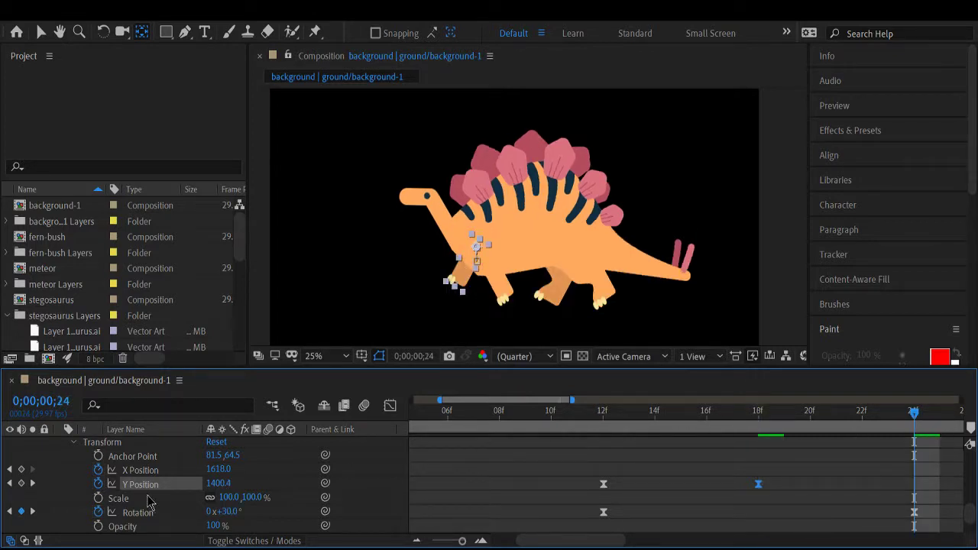
left_click(218, 483)
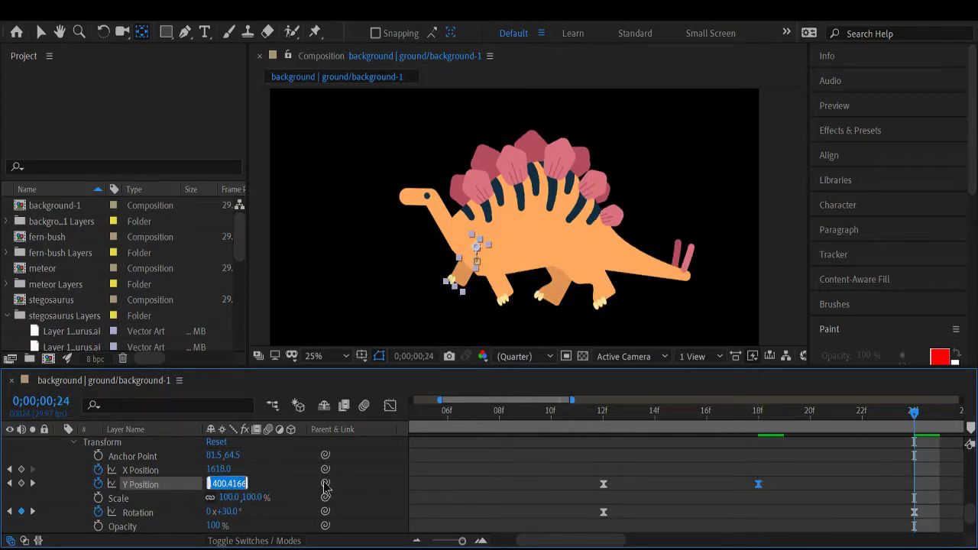
type("1500")
key("Return")
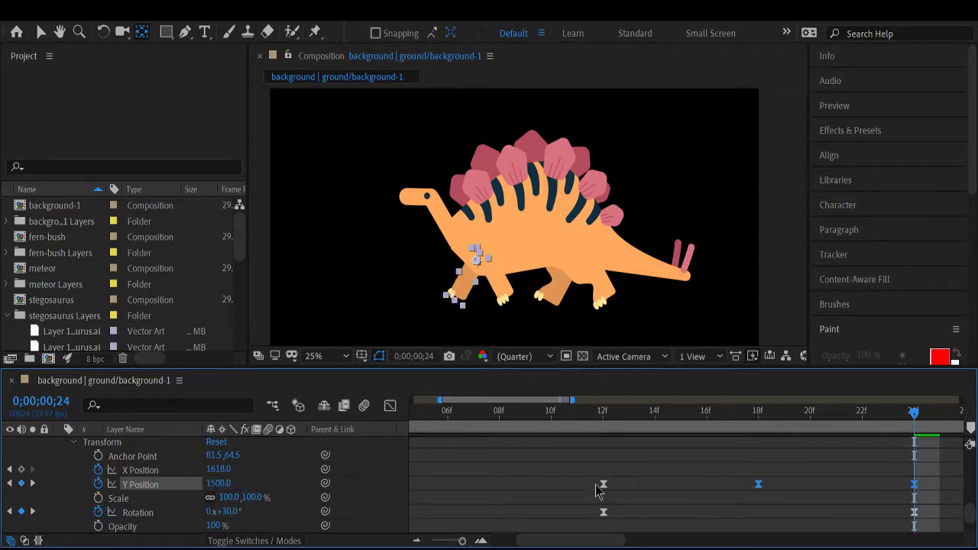
- Review the leg-lift keys at 1;06, 2;00 and 2;24
scroll(690, 484, "right", 14)
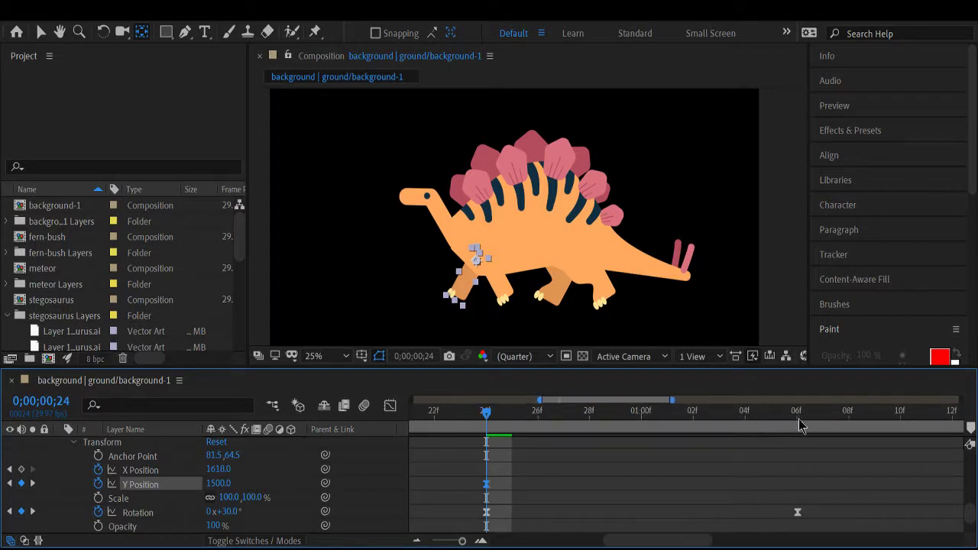
left_click(797, 424)
scroll(726, 463, "right", 8)
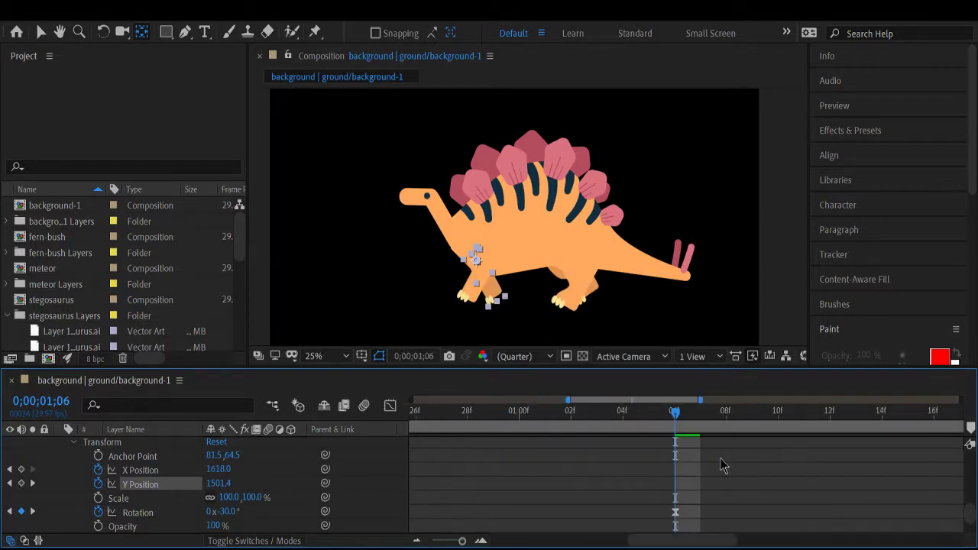
scroll(718, 463, "right", 8)
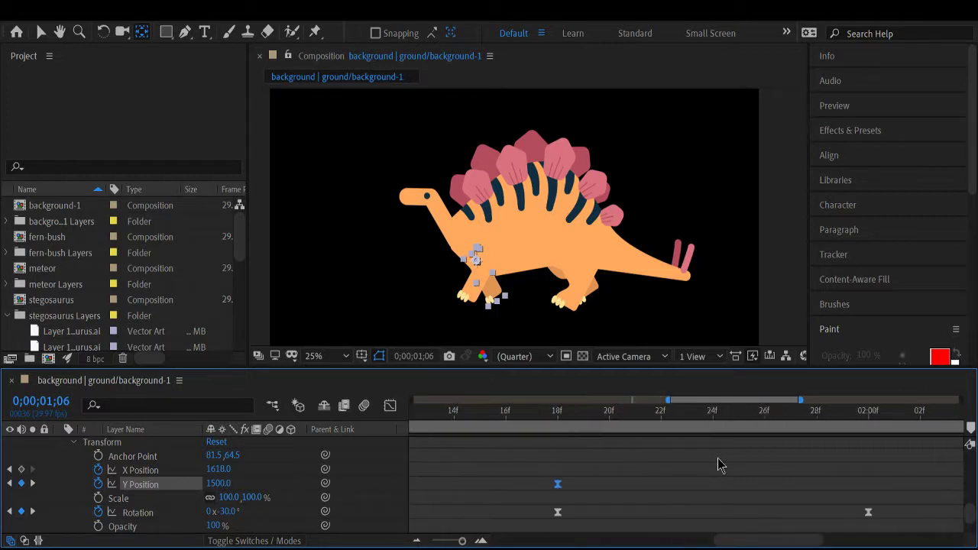
left_click(746, 424)
scroll(718, 458, "right", 11)
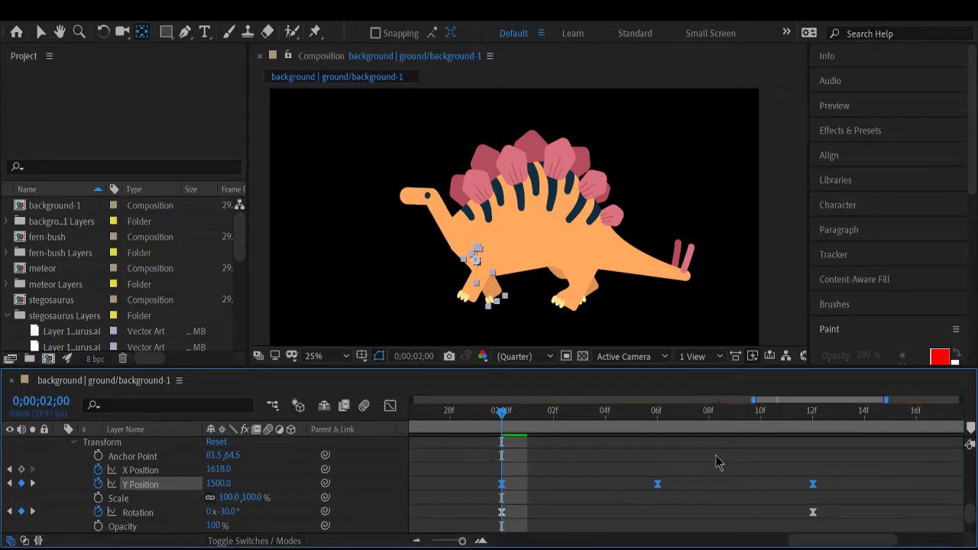
left_click(803, 424)
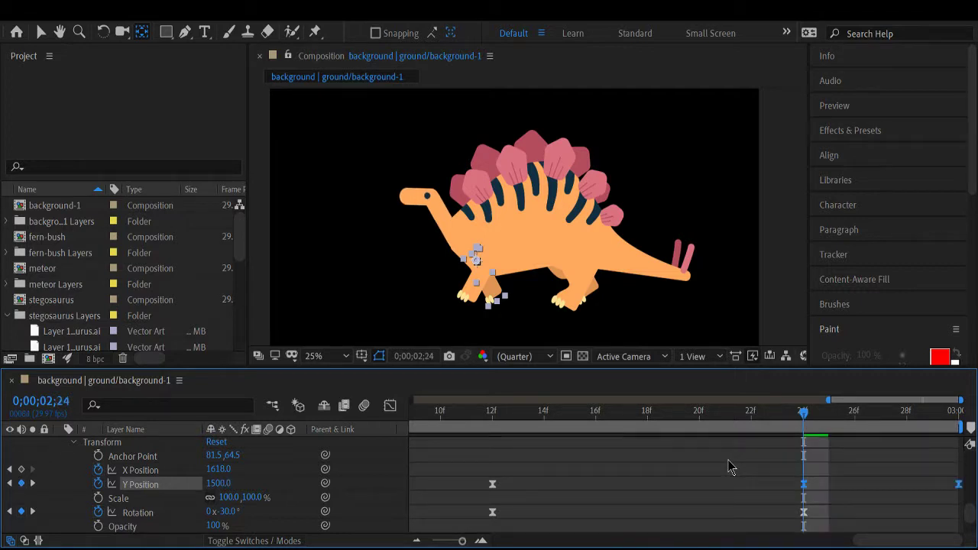
left_click(717, 481)
scroll(693, 500, "left", 8)
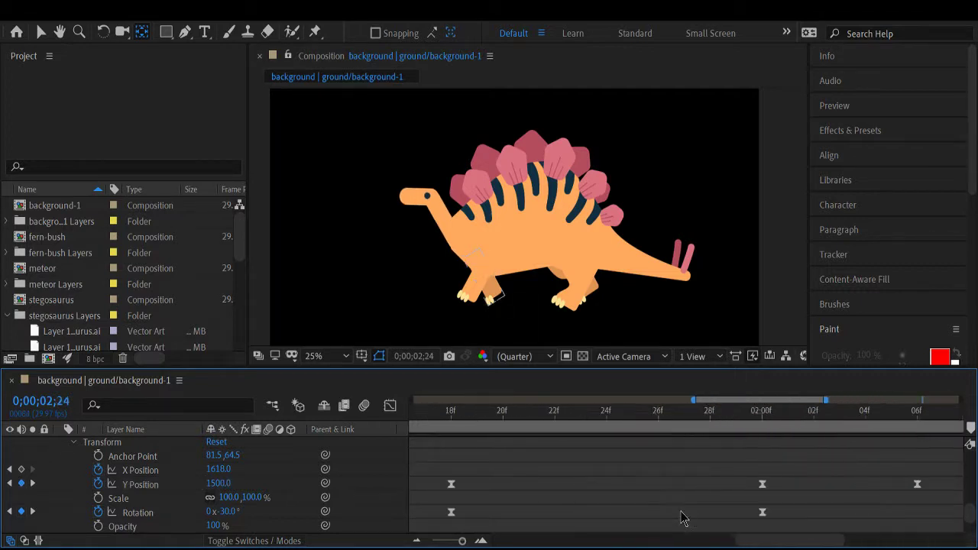
scroll(670, 507, "left", 3)
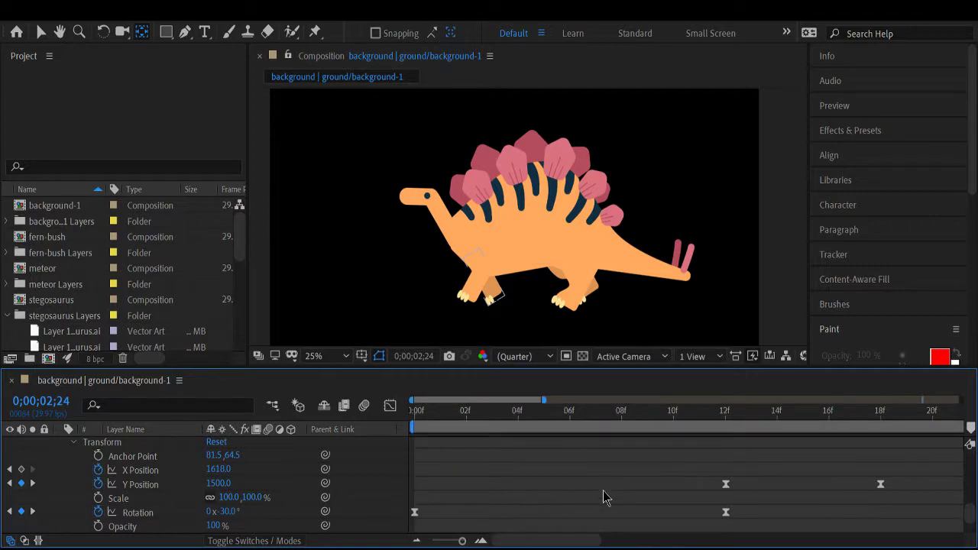
- Preview the front leg's walk from the start, then select its Y Position and Rotation keyframes
left_click(416, 419)
key("space")
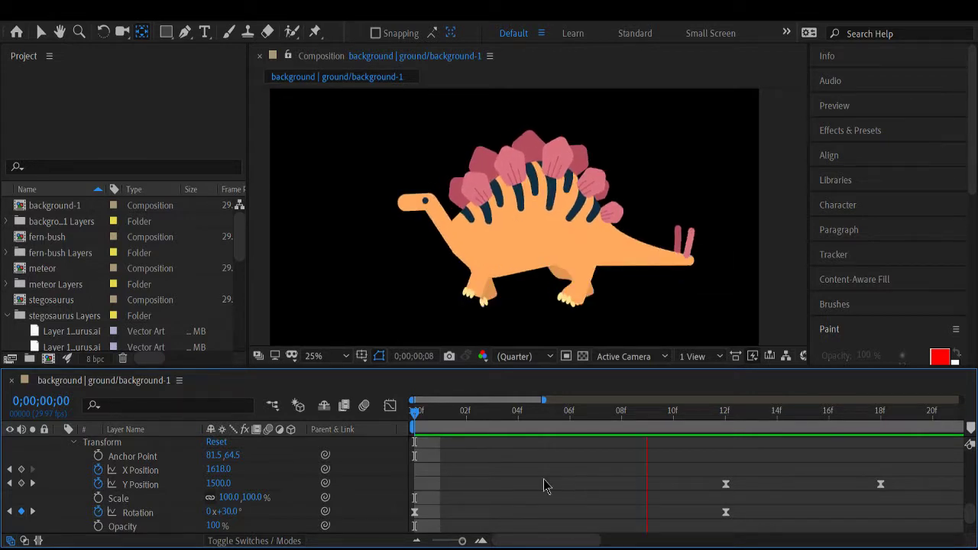
key("space")
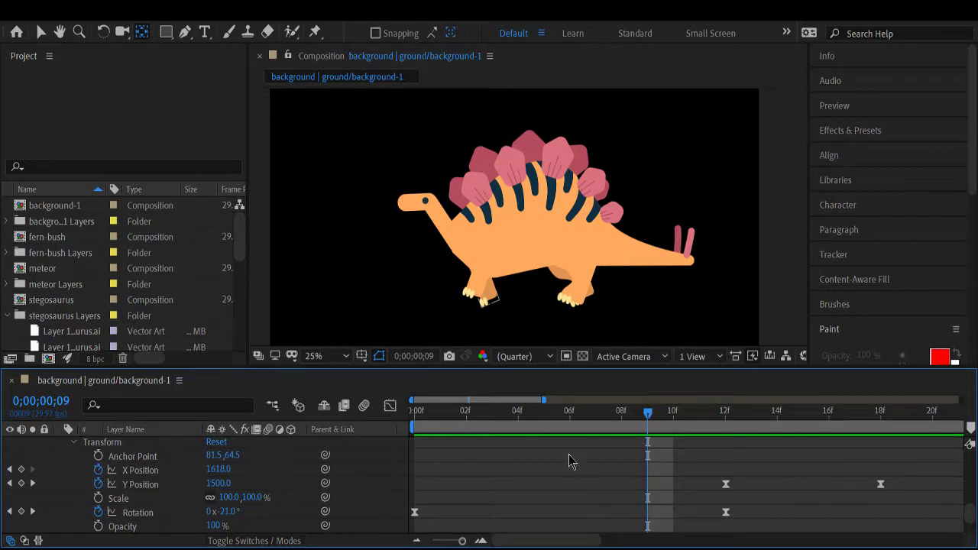
left_click_drag(701, 467, 974, 529)
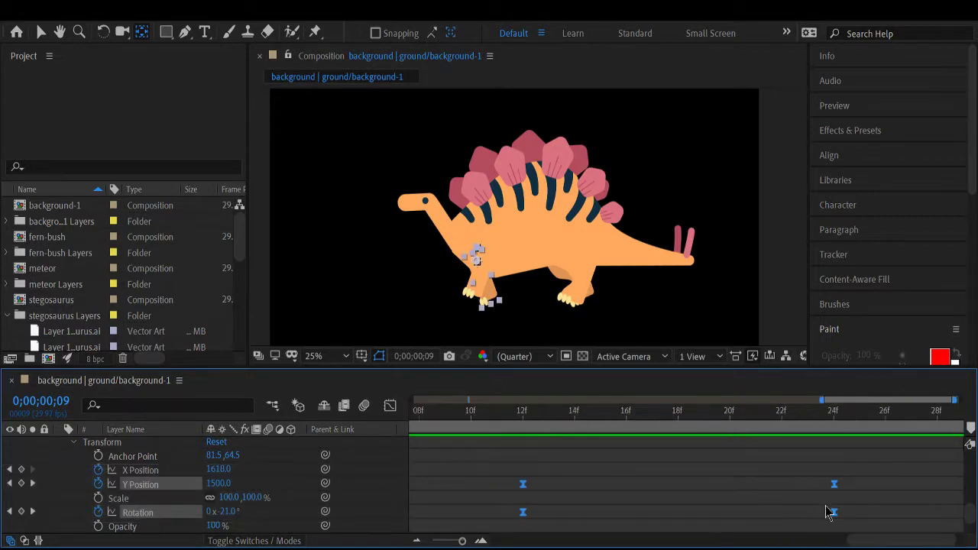
- Select the back leg light's Y Position and Rotation keyframes, including 0f and 6f, and shift them 3 frames earlier
scroll(818, 511, "left", 5)
scroll(611, 512, "left", 3)
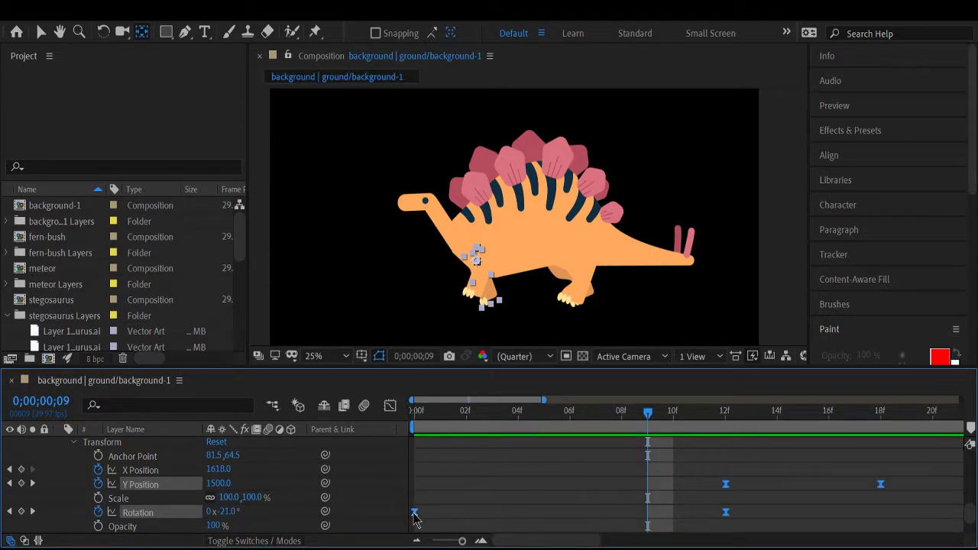
scroll(489, 496, "down", 5)
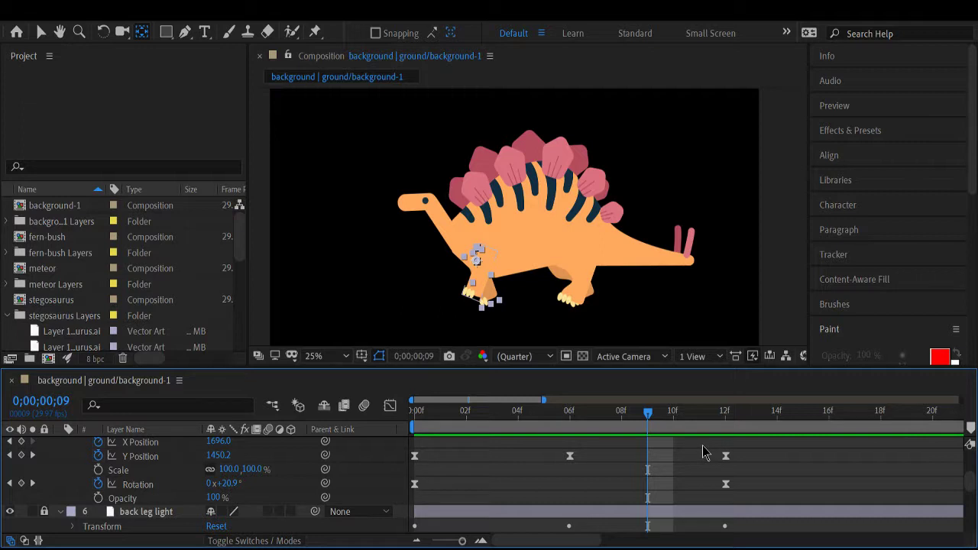
left_click_drag(703, 452, 975, 500)
scroll(690, 476, "left", 15)
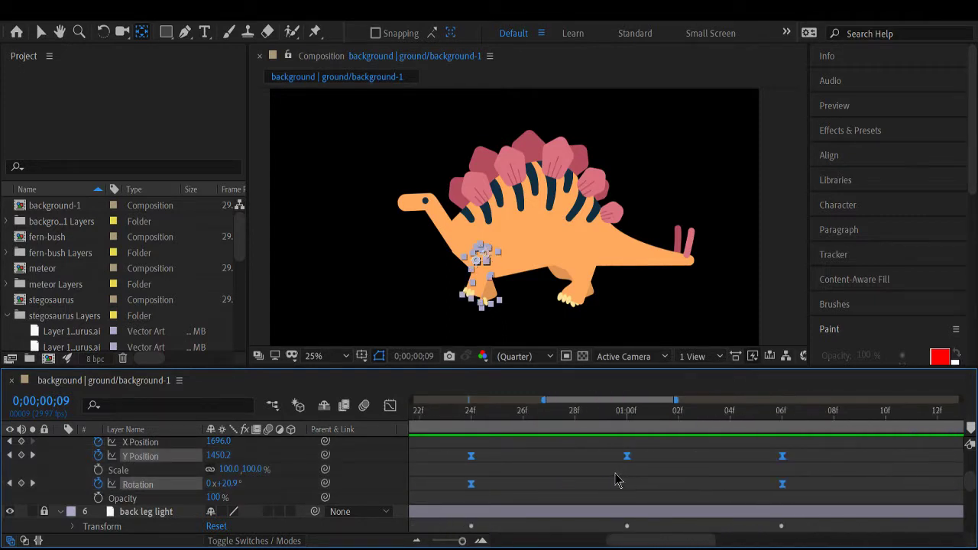
scroll(616, 479, "left", 8)
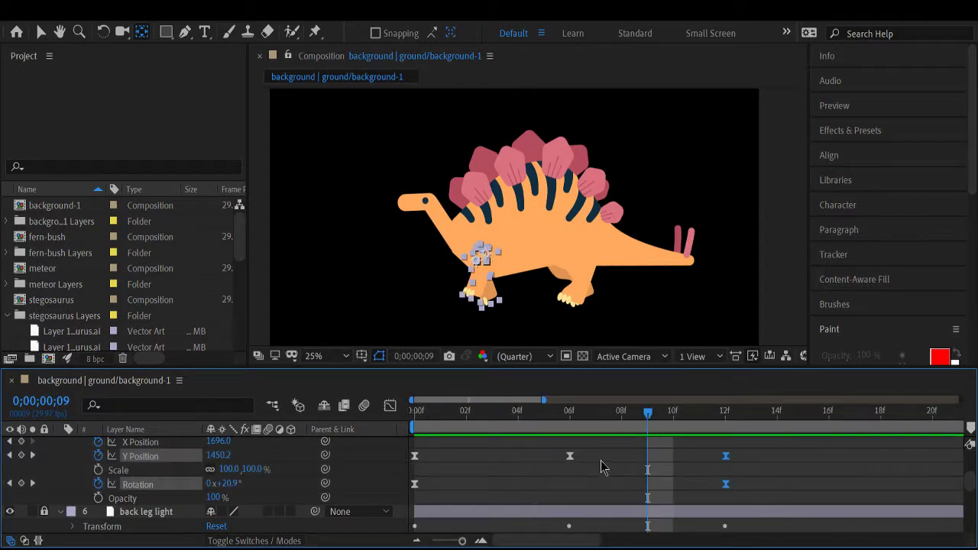
left_click_drag(602, 488, 405, 452)
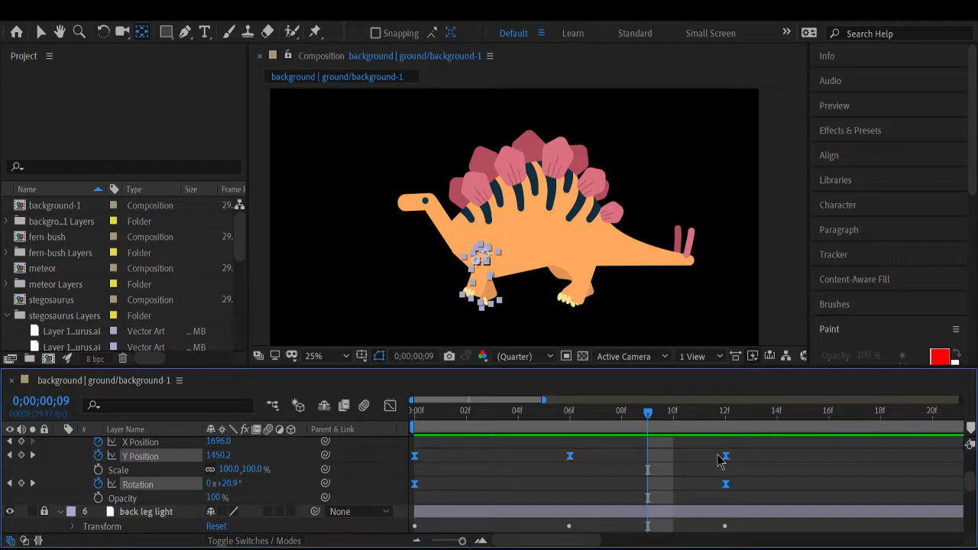
left_click_drag(725, 457, 611, 462)
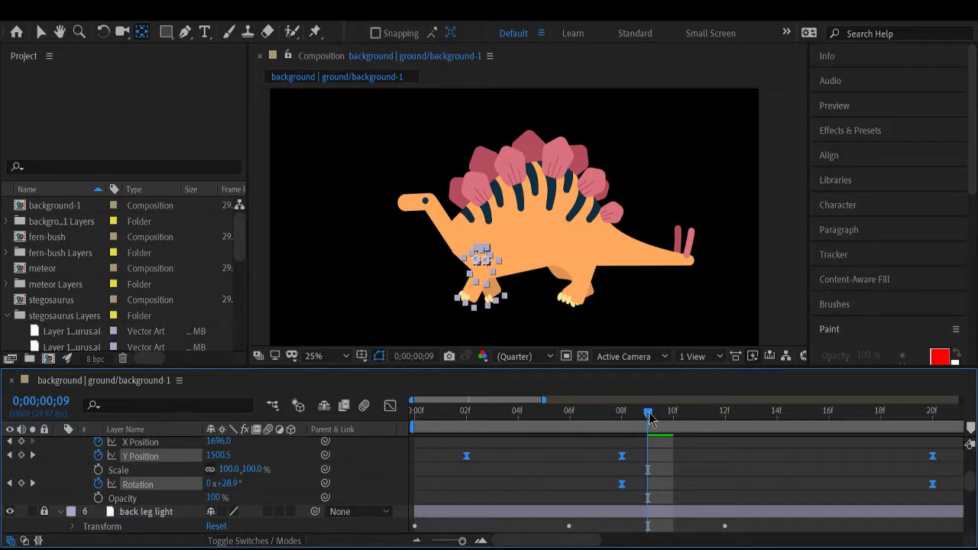
- Play the staggered walk cycle preview starting from frame 0
left_click_drag(648, 419, 390, 435)
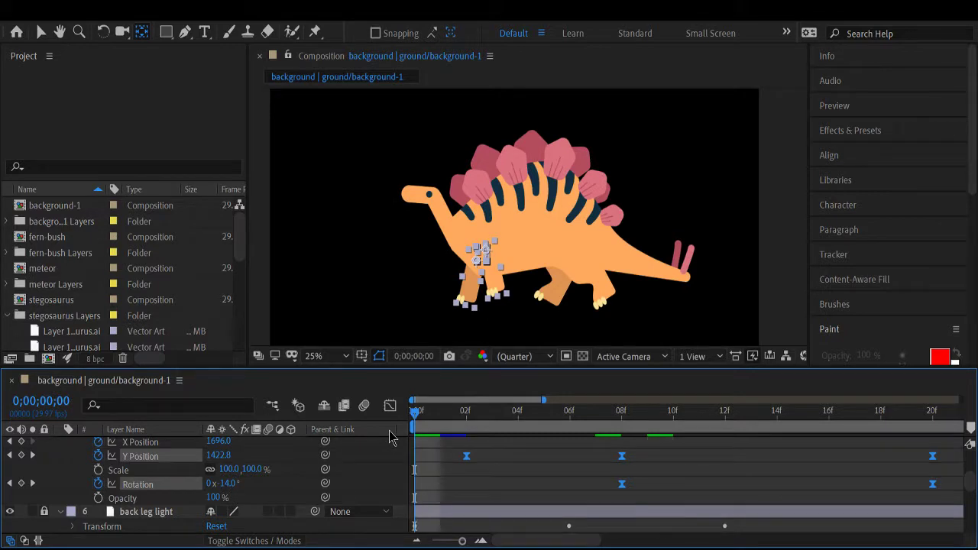
key("space")
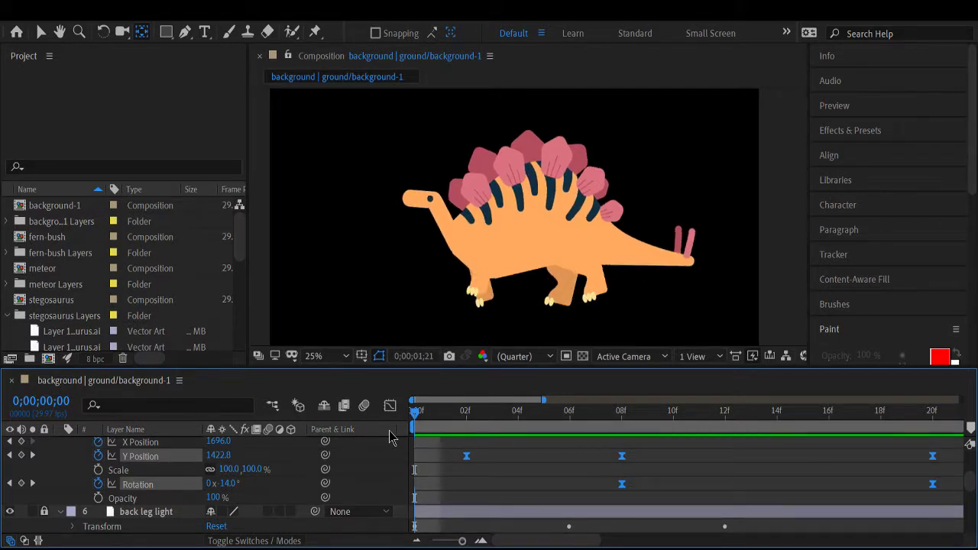